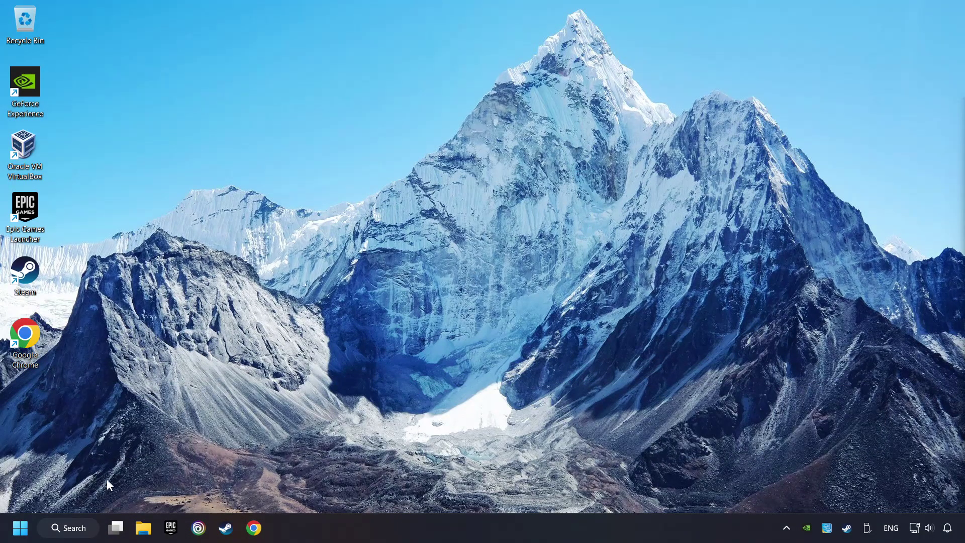
Search Windows for 'device manager' so it appears as the best match.
left_click(72, 528)
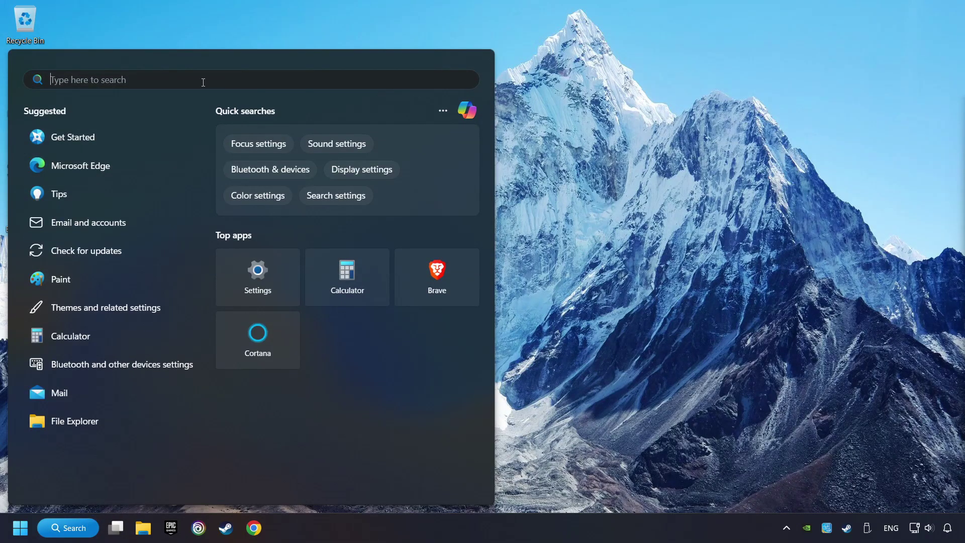
type("device manager")
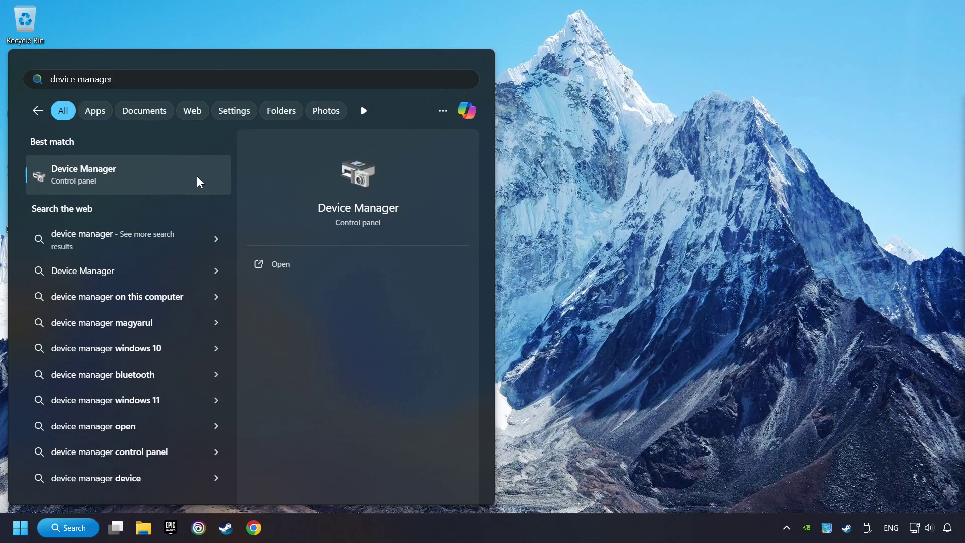
Launch Device Manager, centre its window, and select the GTX 1050 Ti under Display adapters.
left_click(197, 175)
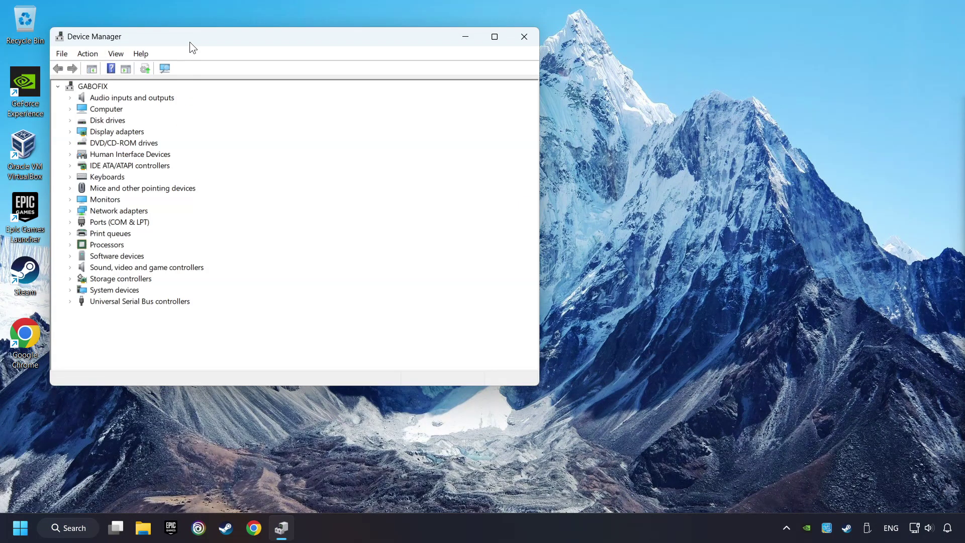
left_click_drag(189, 40, 366, 94)
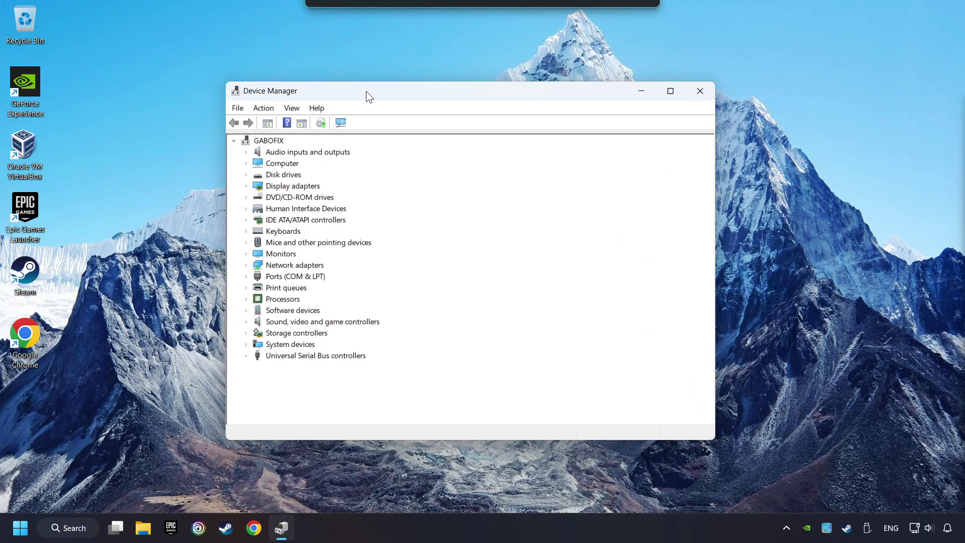
left_click(262, 190)
left_click(249, 188)
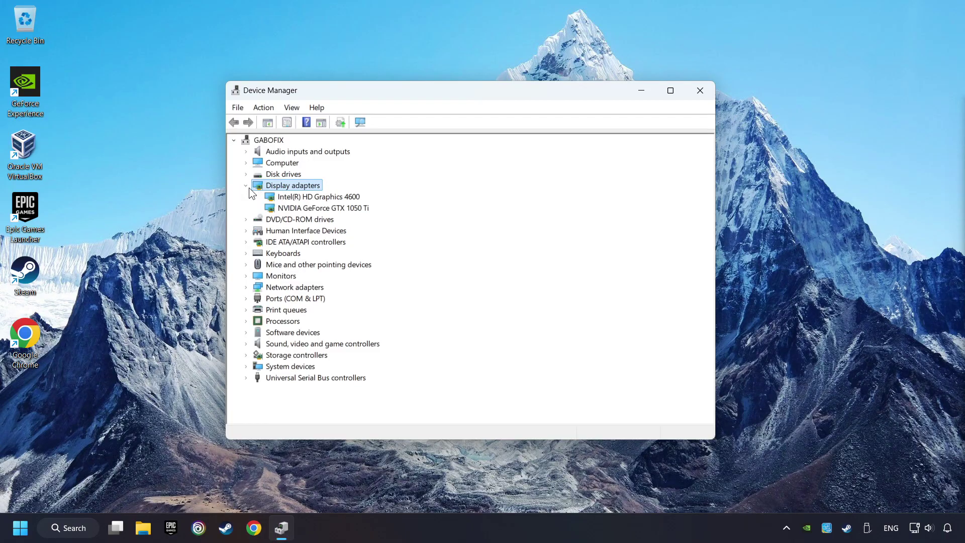
left_click(278, 208)
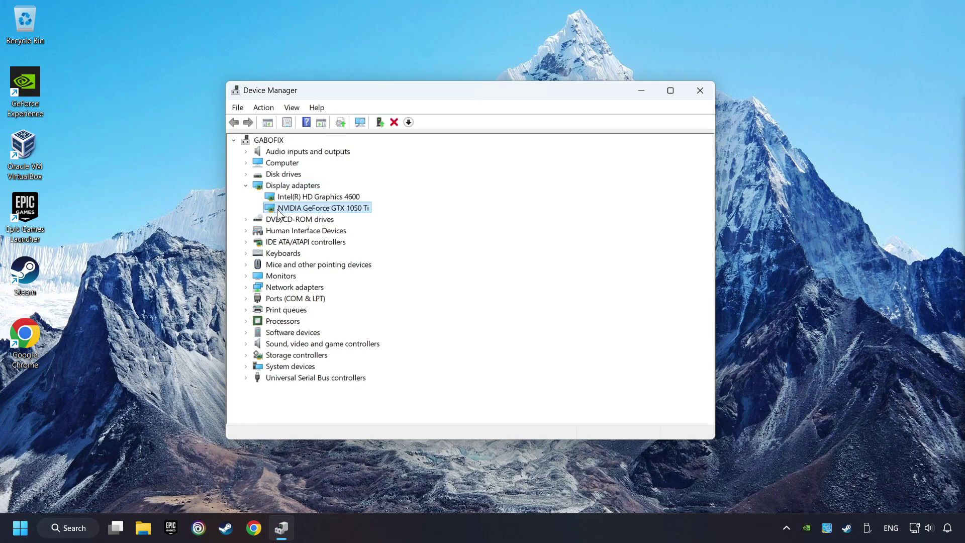
Search automatically for a newer GTX 1050 Ti driver, then close Device Manager.
right_click(337, 207)
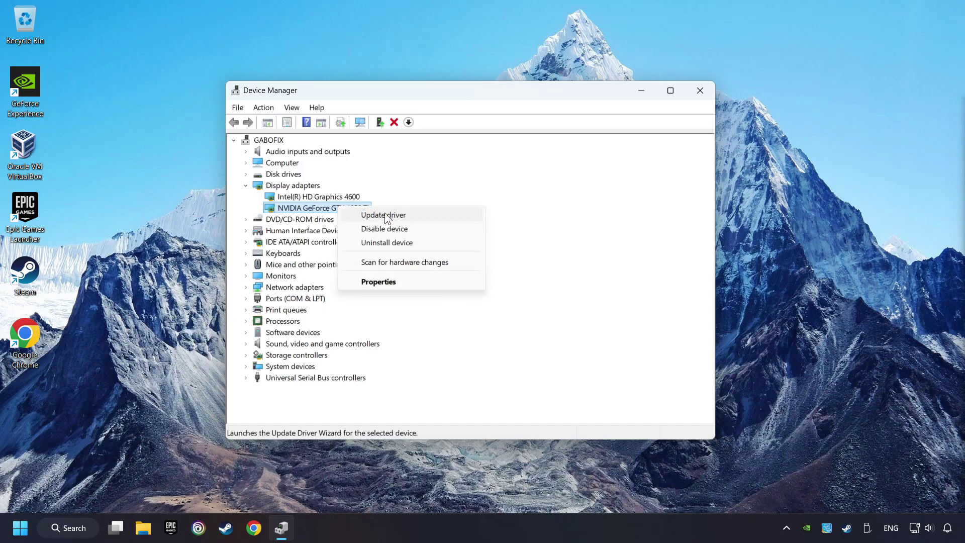
left_click(447, 214)
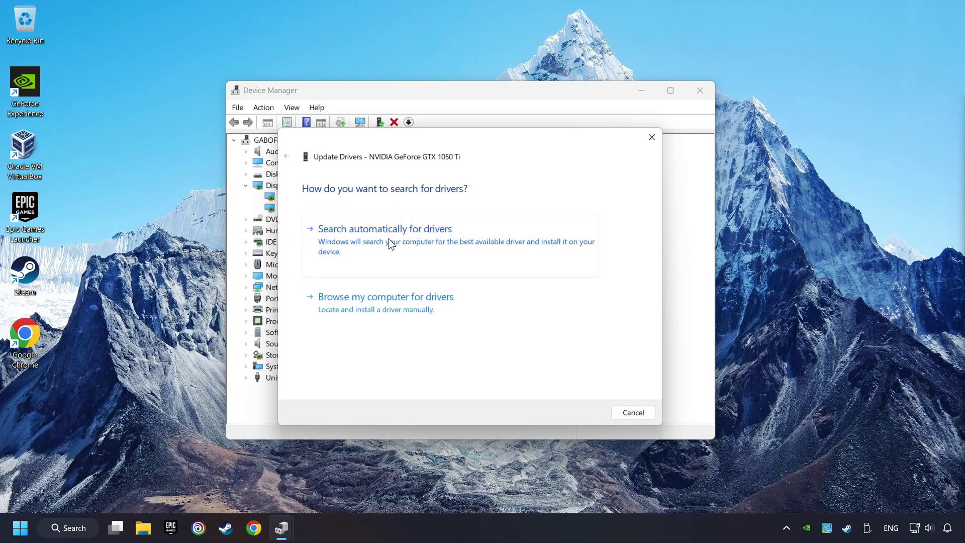
left_click(424, 239)
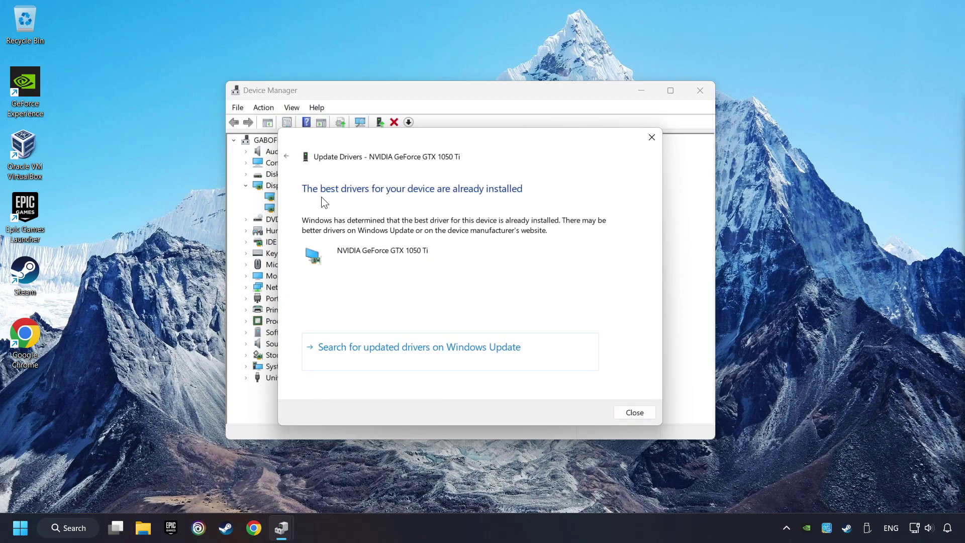
left_click(636, 413)
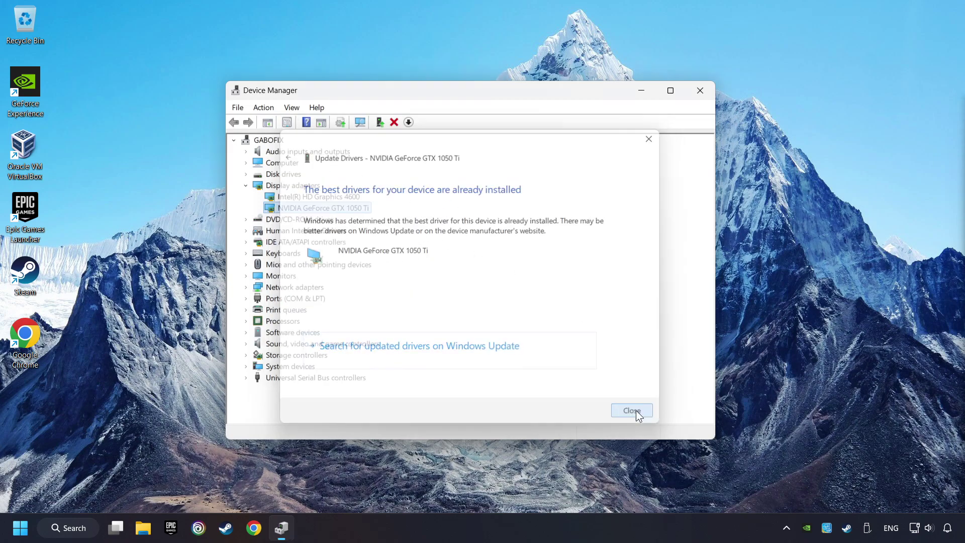
left_click(701, 91)
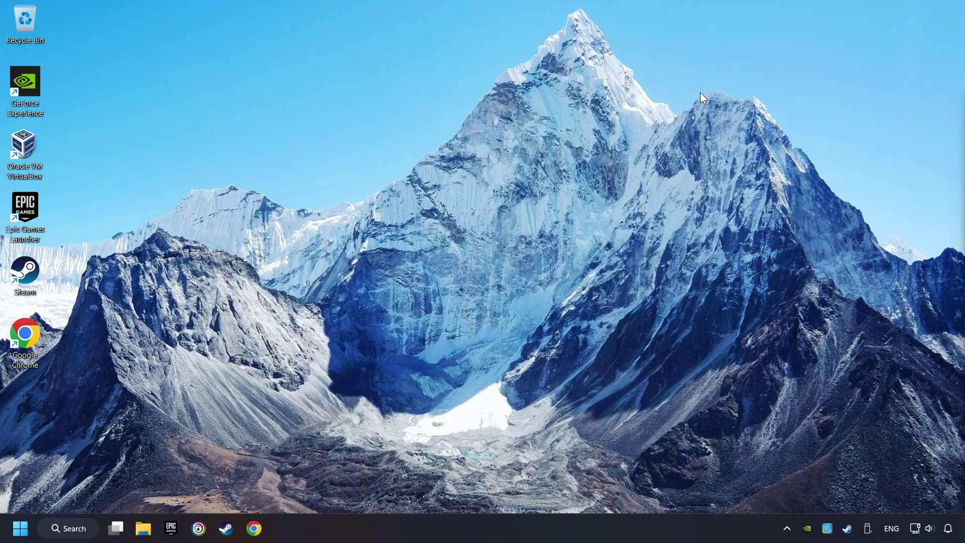
Search Google in Chrome for 'nvidia geforce driver download' and open the Official GeForce Drivers result.
left_click(254, 528)
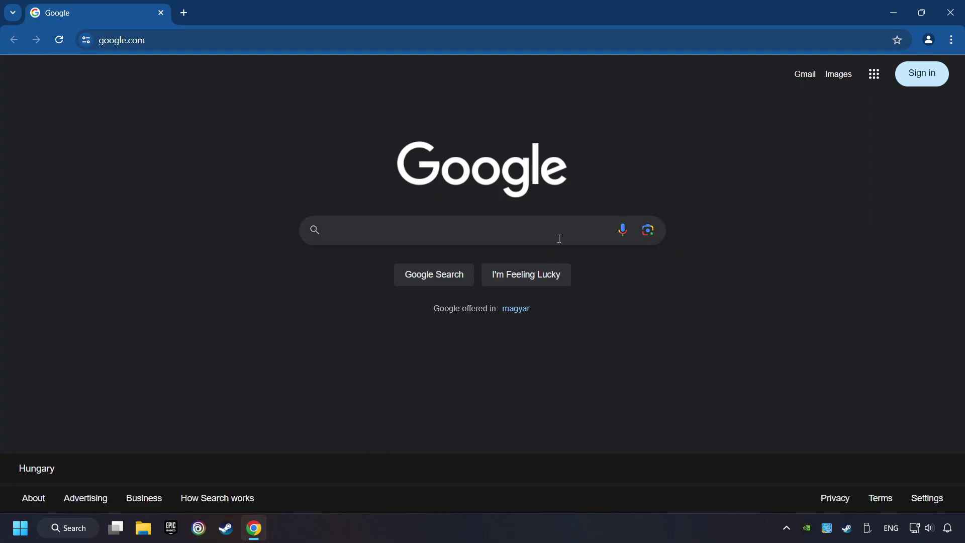
type("nvidia geforce driver download")
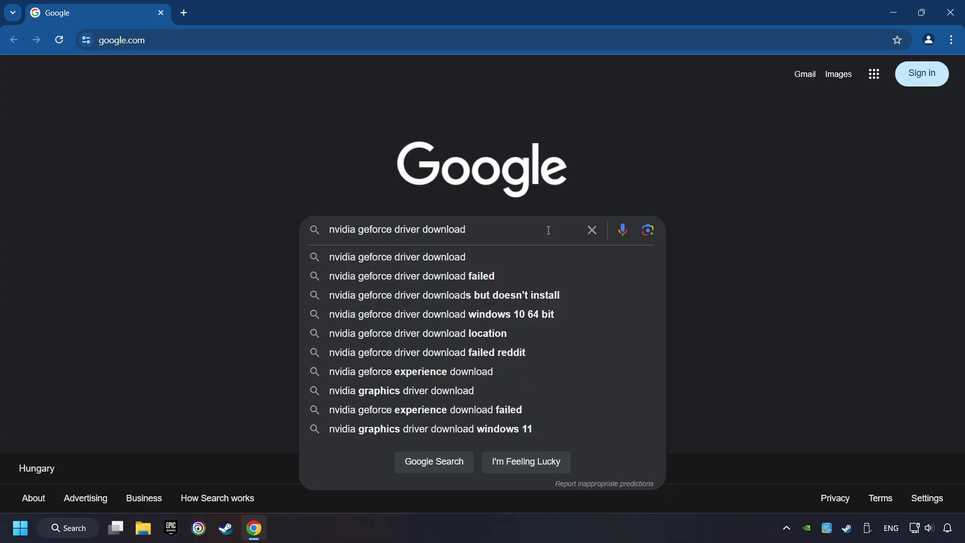
key("Return")
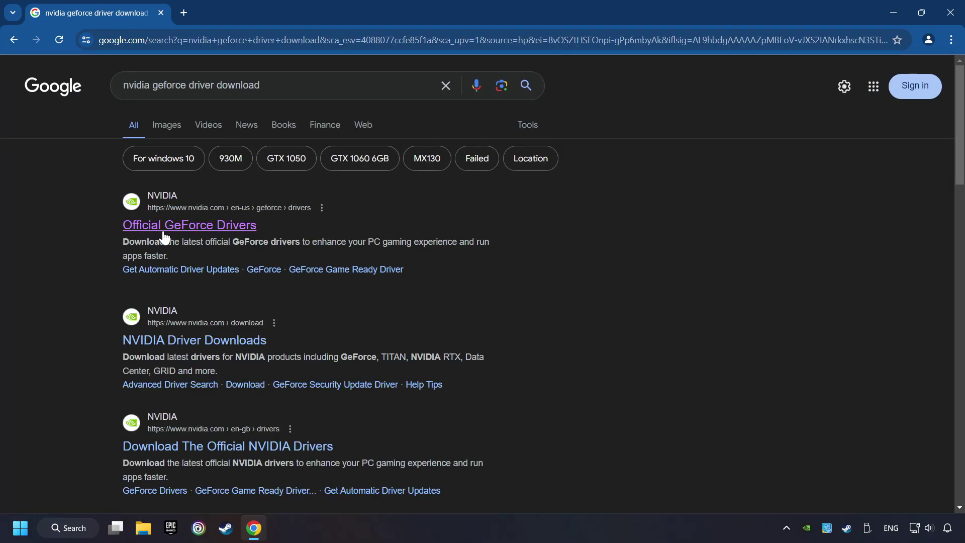
left_click(205, 229)
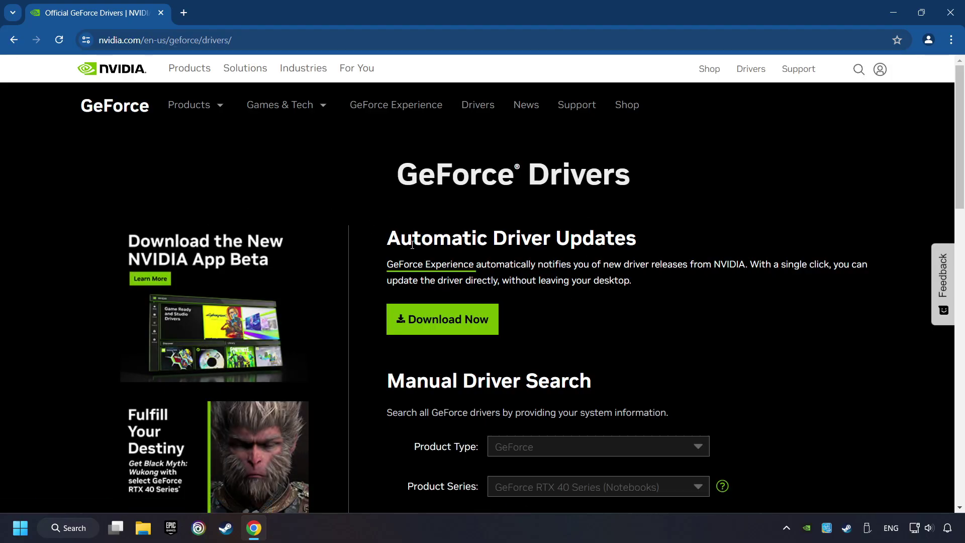
Download the GeForce Experience installer, run it from Chrome's downloads, and close Chrome.
left_click(454, 333)
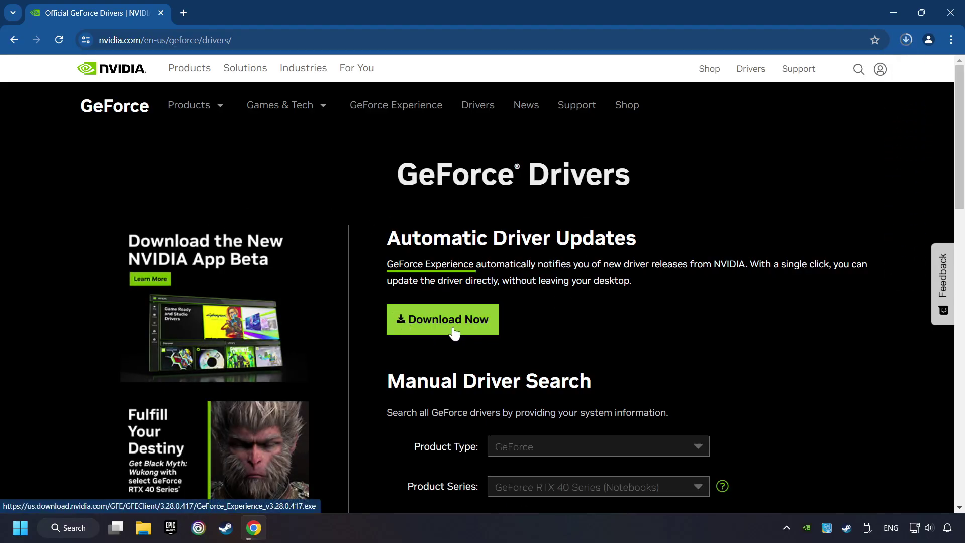
left_click(906, 41)
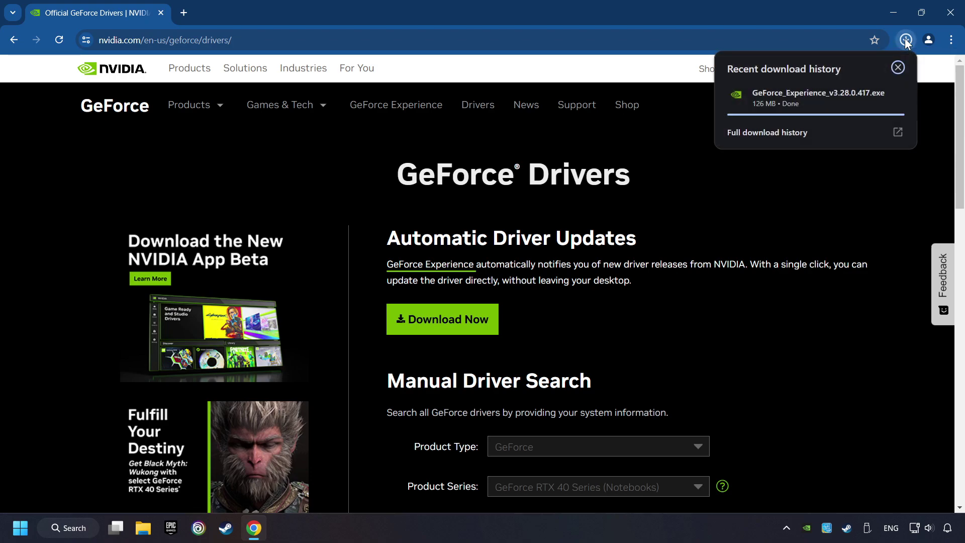
left_click(823, 105)
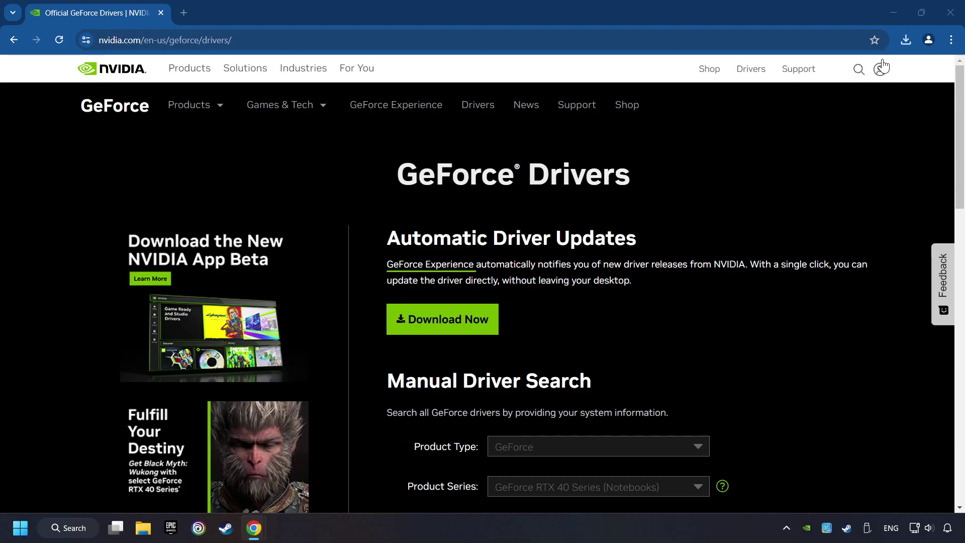
left_click(944, 17)
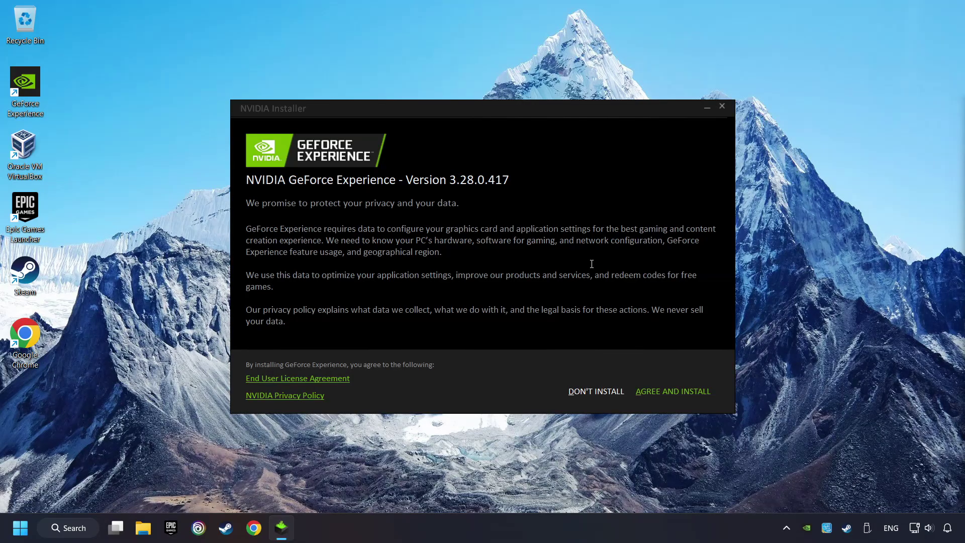
Agree to NVIDIA's terms and install GeForce Experience.
left_click(688, 396)
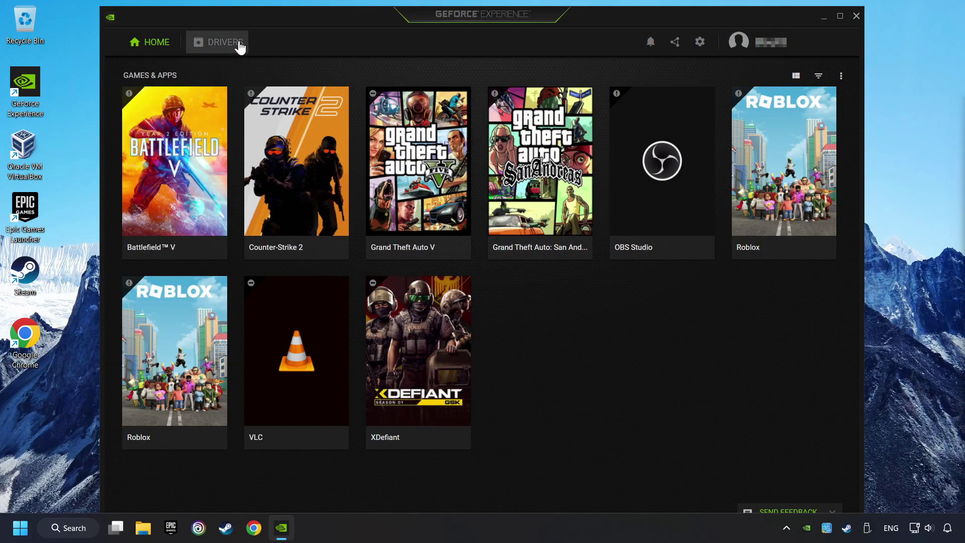
Check for driver updates, confirming Game Ready Driver 556.12 is current, then close GeForce Experience.
left_click(221, 46)
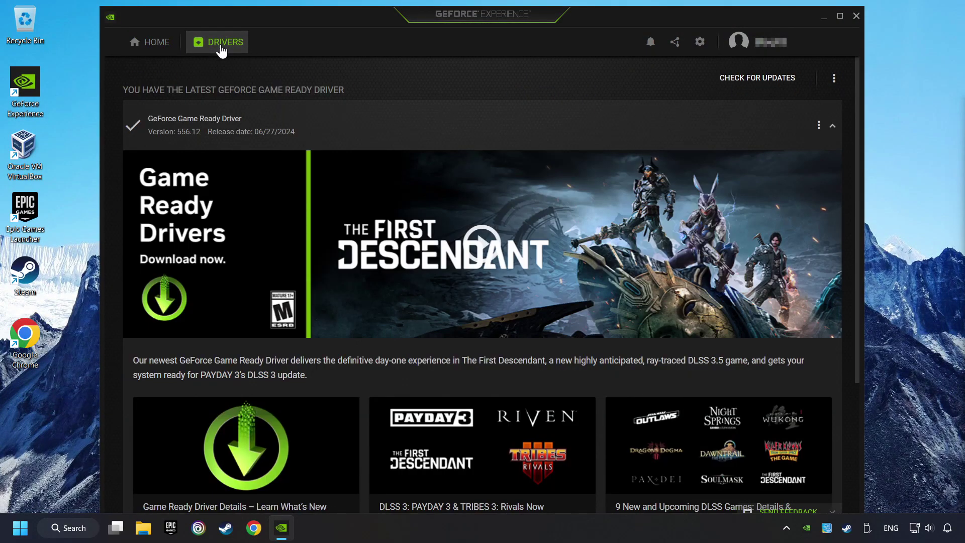
left_click(751, 84)
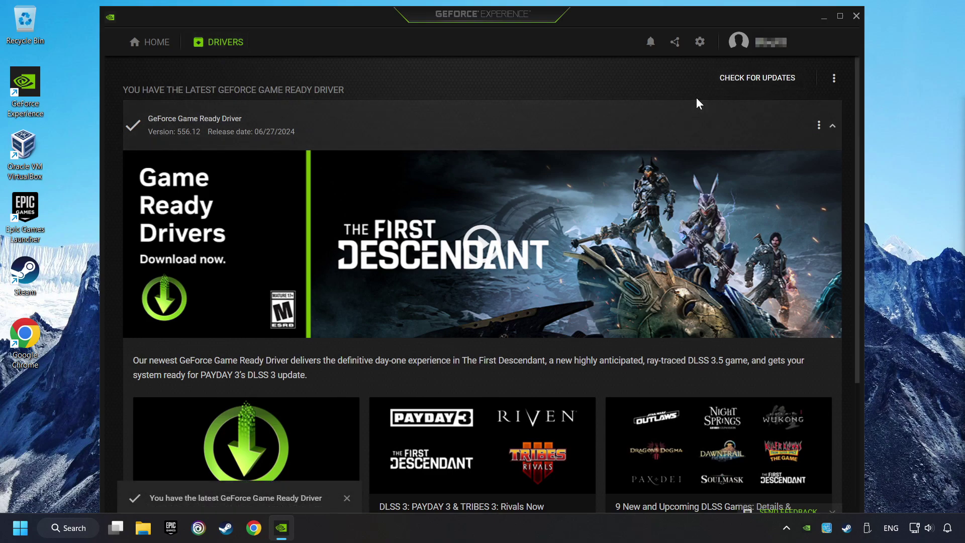
left_click(857, 16)
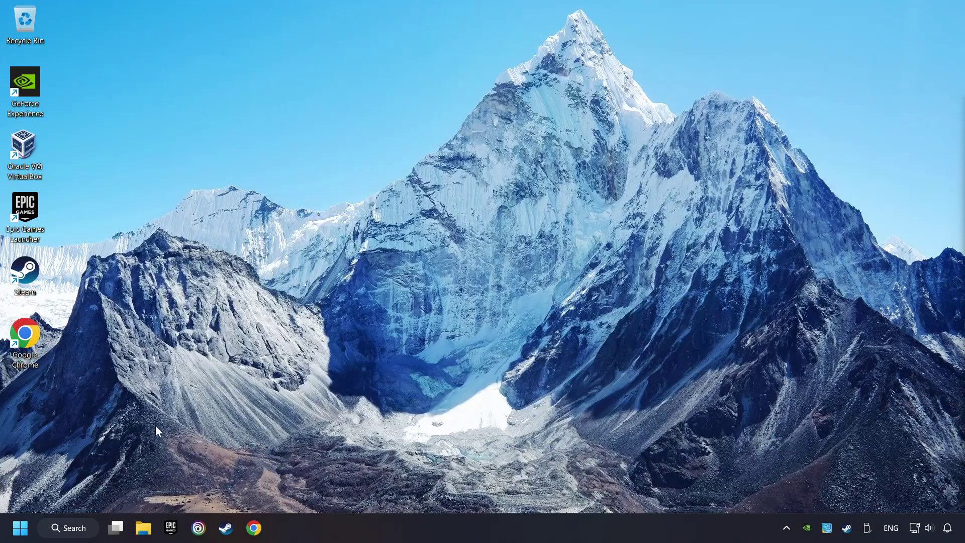
Search Windows for 'graphics settings' and open the Graphics settings best match.
left_click(85, 530)
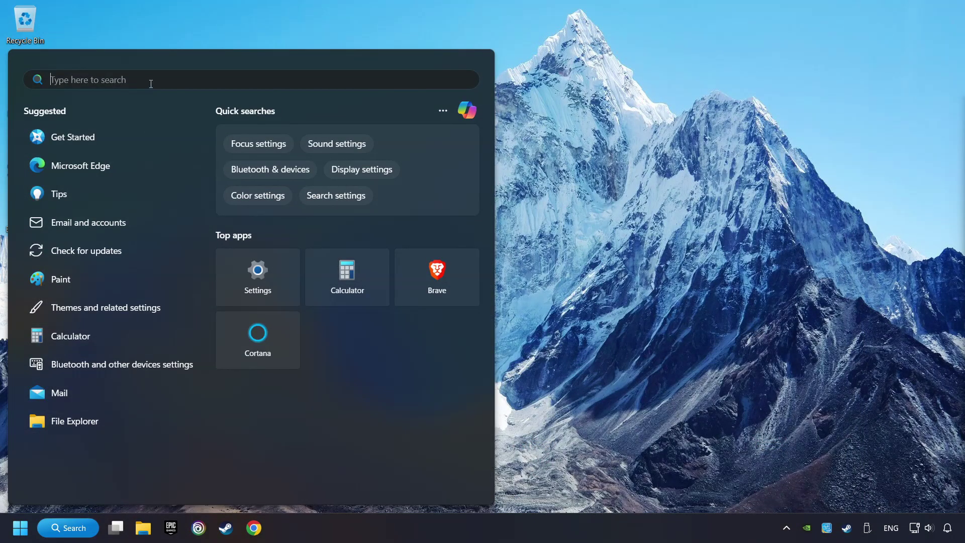
type("graphics settings")
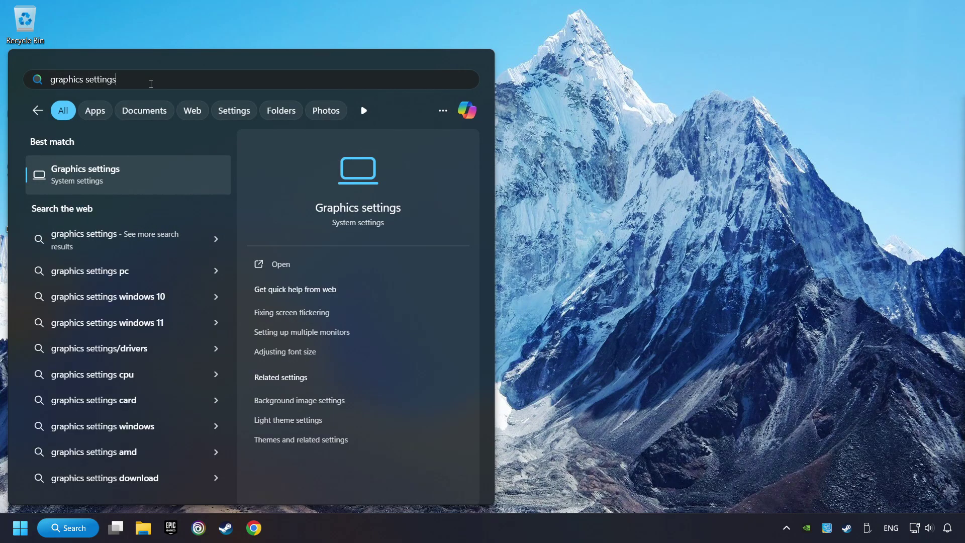
left_click(190, 179)
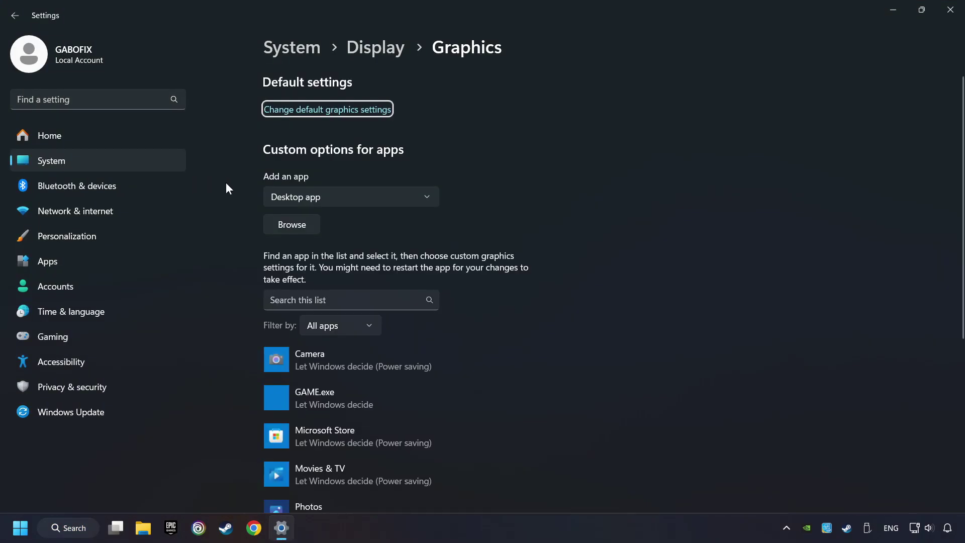
scroll(233, 196, "down", 2)
scroll(231, 292, "down", 2)
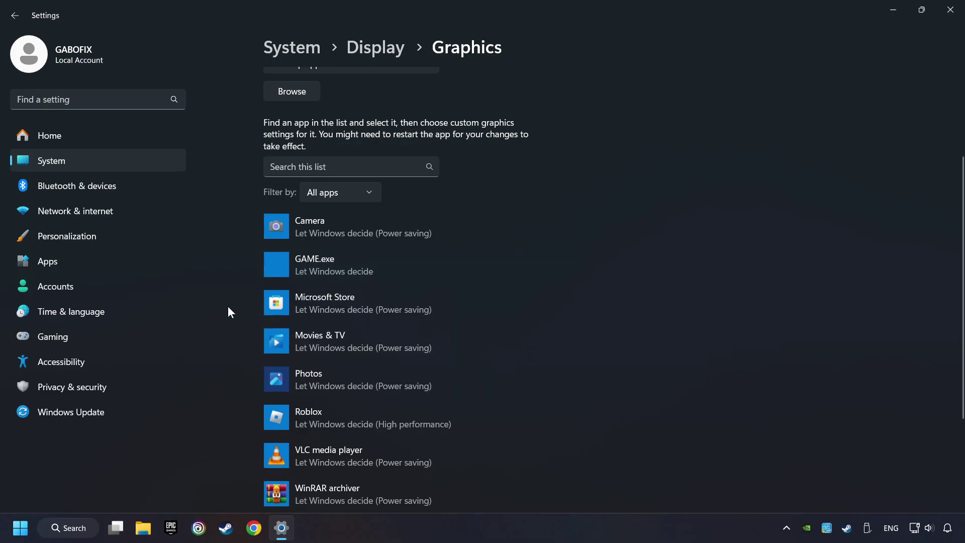
scroll(228, 306, "up", 2)
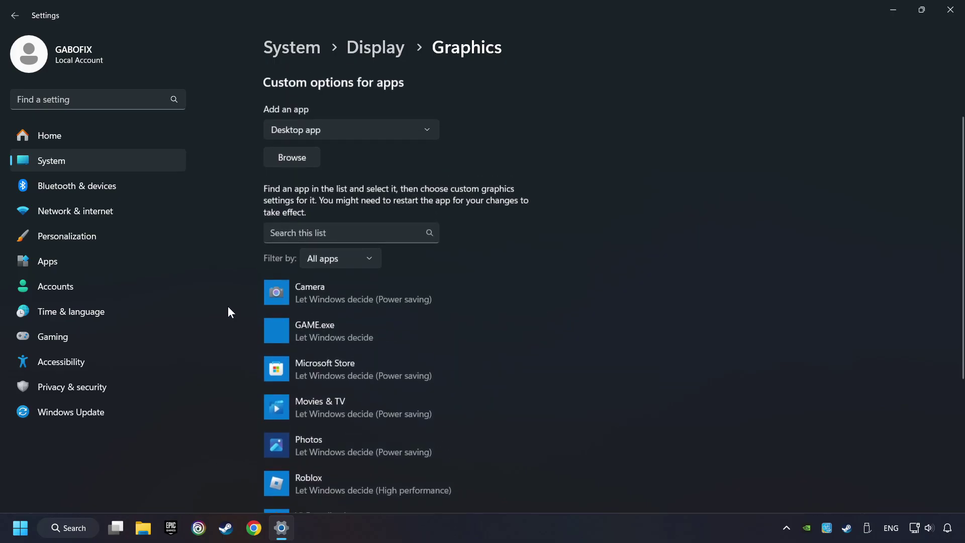
Cancel the Browse file picker, then expand the GAME.exe entry in the Graphics app list.
left_click(301, 161)
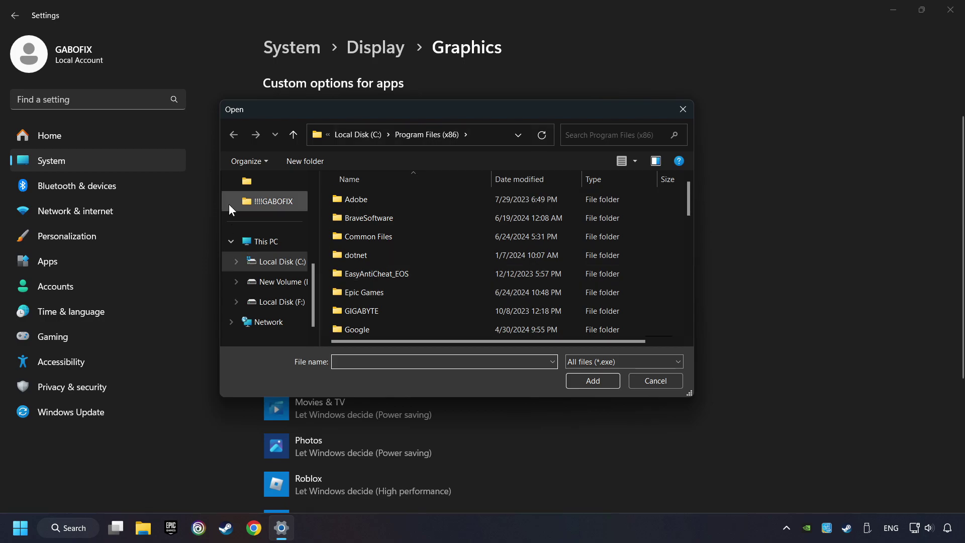
left_click(683, 109)
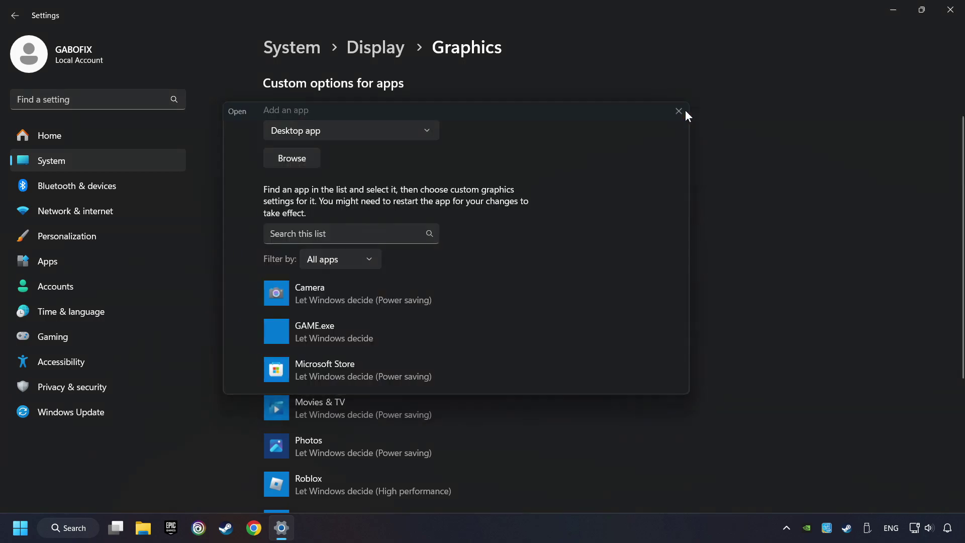
scroll(337, 325, "down", 2)
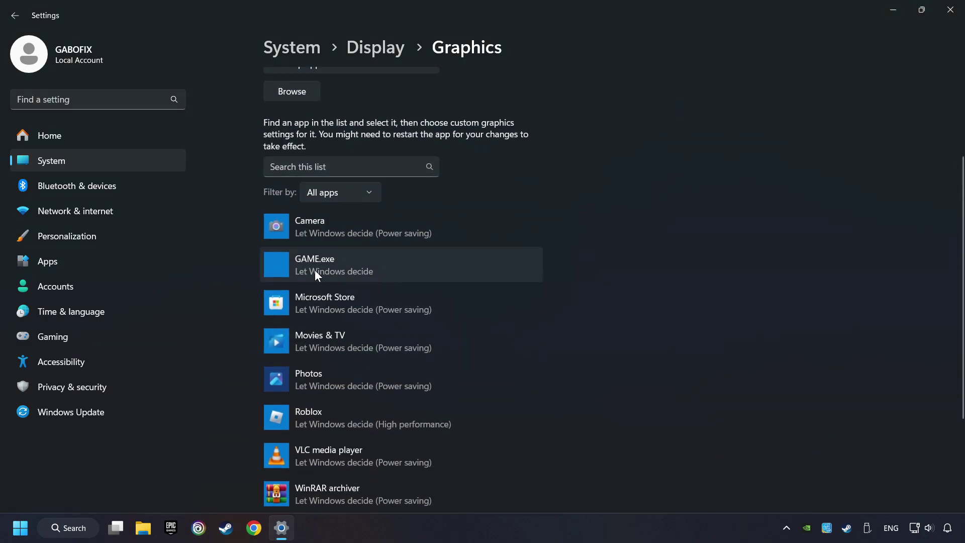
left_click(345, 264)
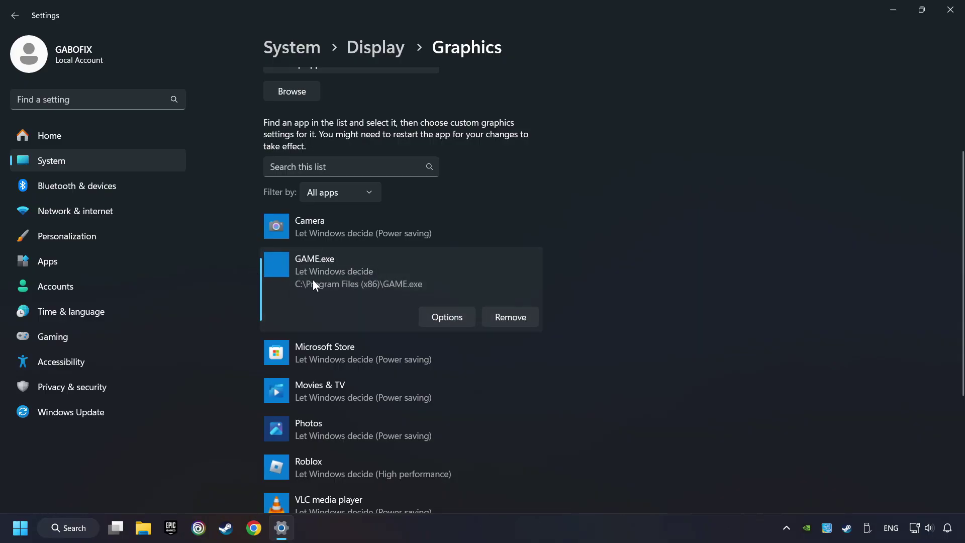
Save High performance graphics for GAME.exe, close Settings, and bring up the Steam library.
left_click(454, 318)
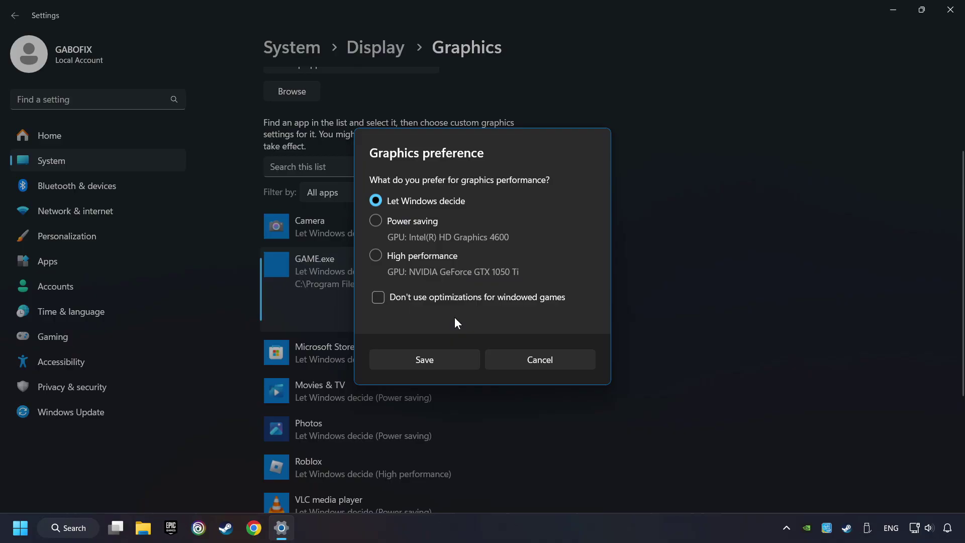
left_click(377, 256)
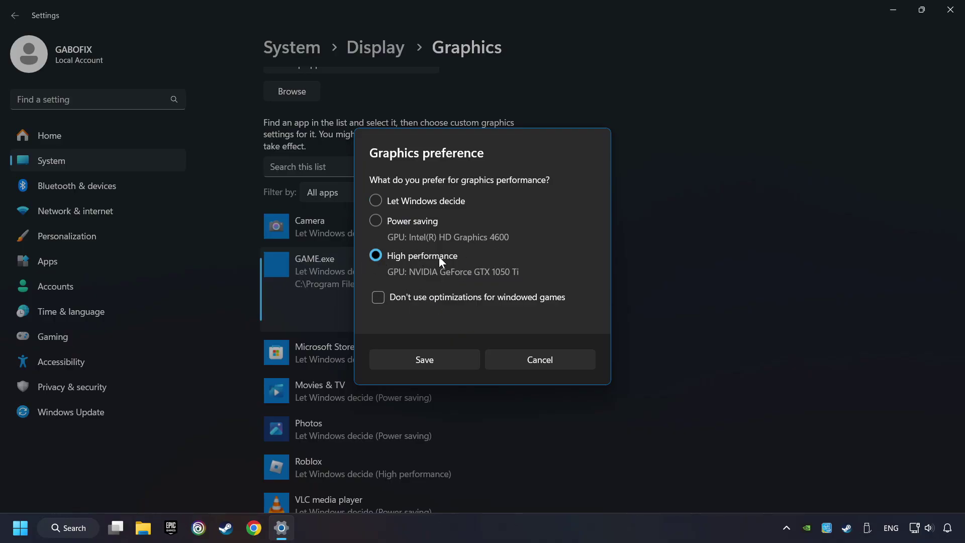
left_click(440, 359)
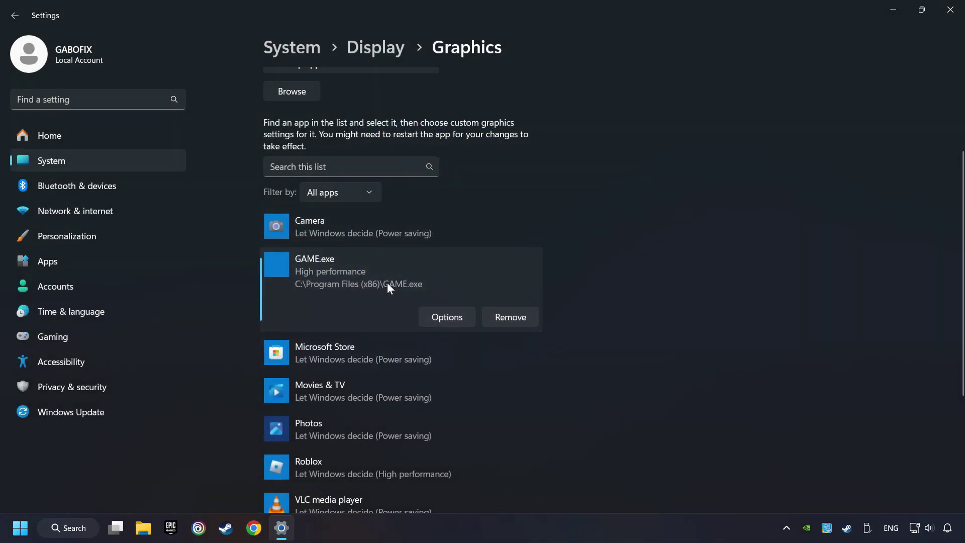
left_click(951, 11)
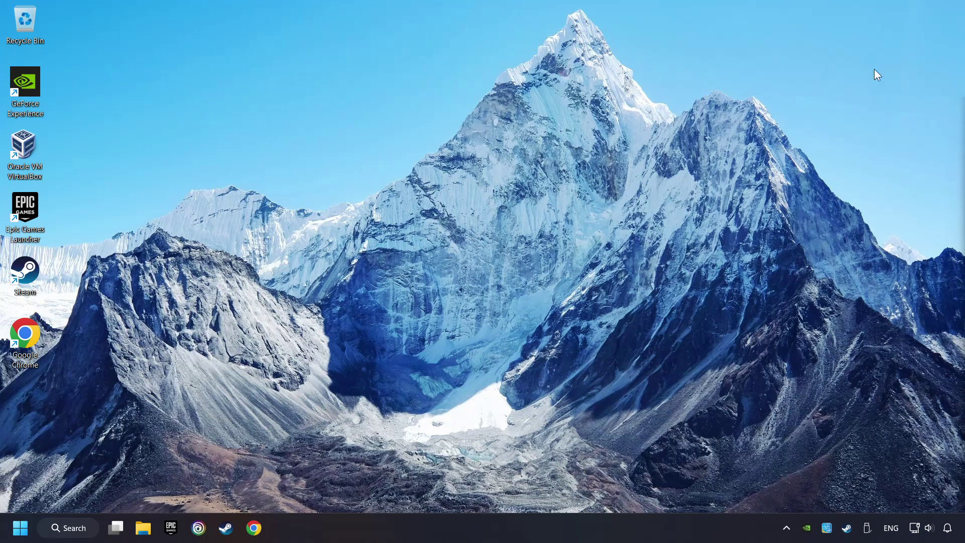
left_click(226, 528)
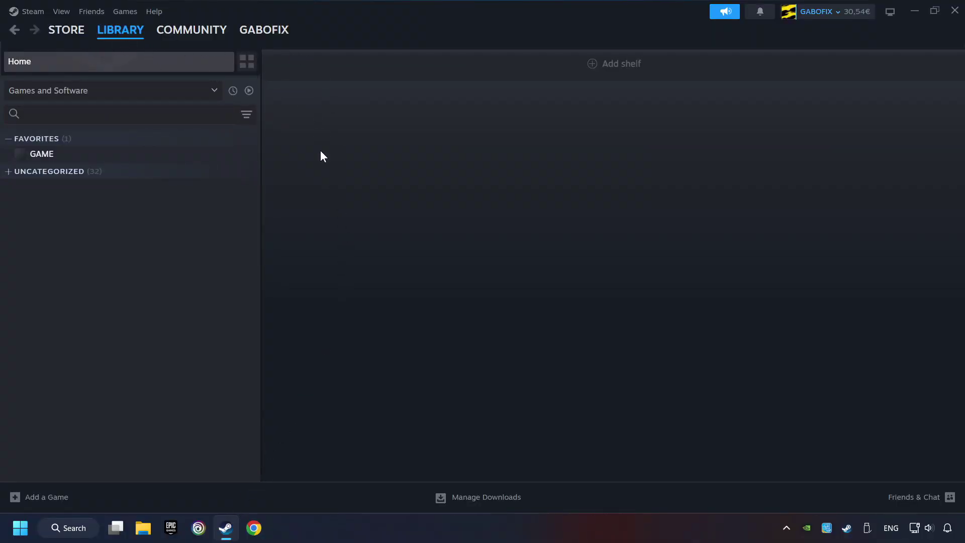
Verify the integrity of GAME's installed files from its Steam properties.
left_click(211, 158)
right_click(212, 159)
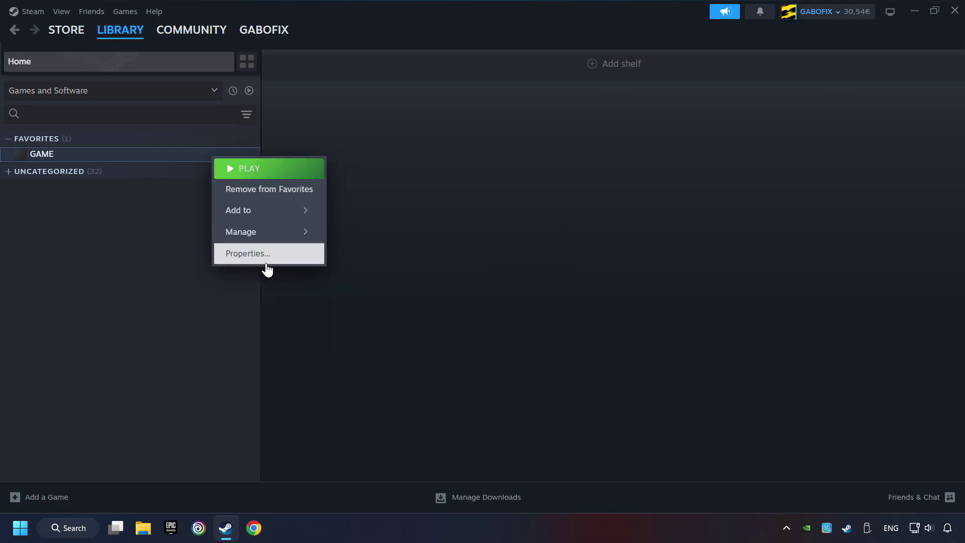
left_click(296, 255)
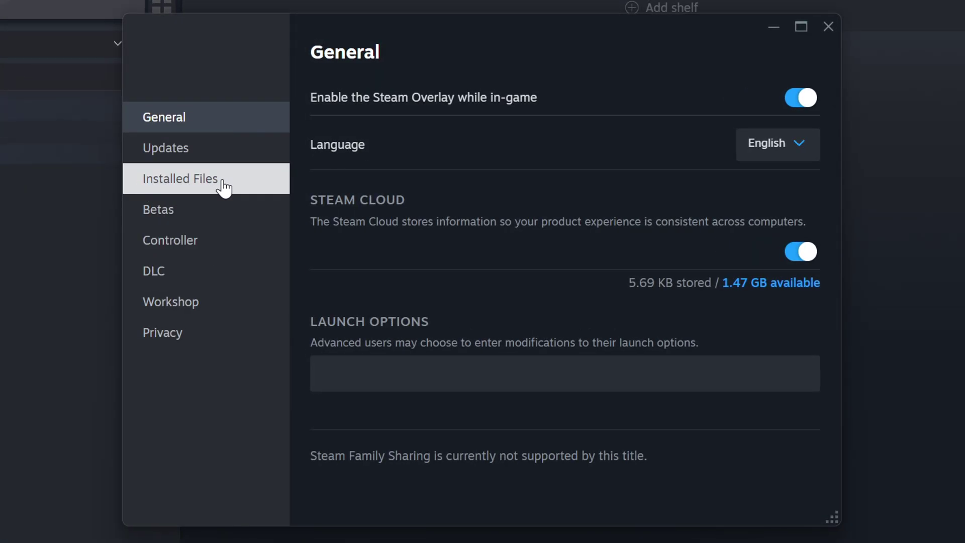
left_click(223, 186)
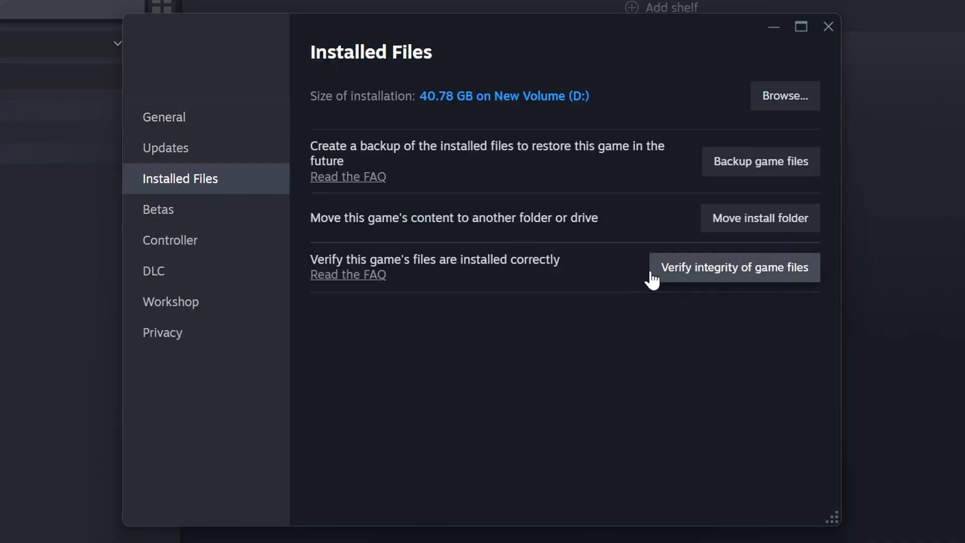
left_click(747, 276)
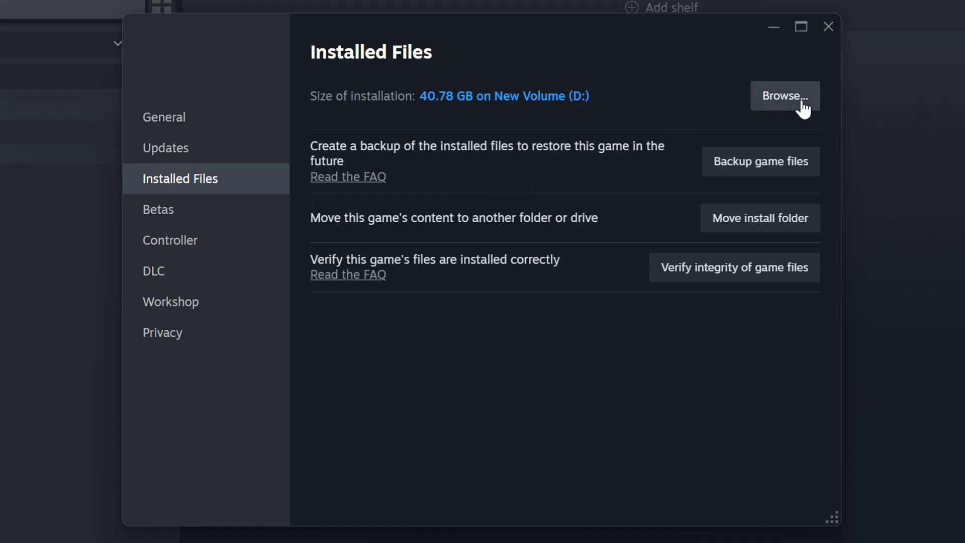
Open GAME's install folder and show the GAME shortcut's Properties dialog.
left_click(785, 96)
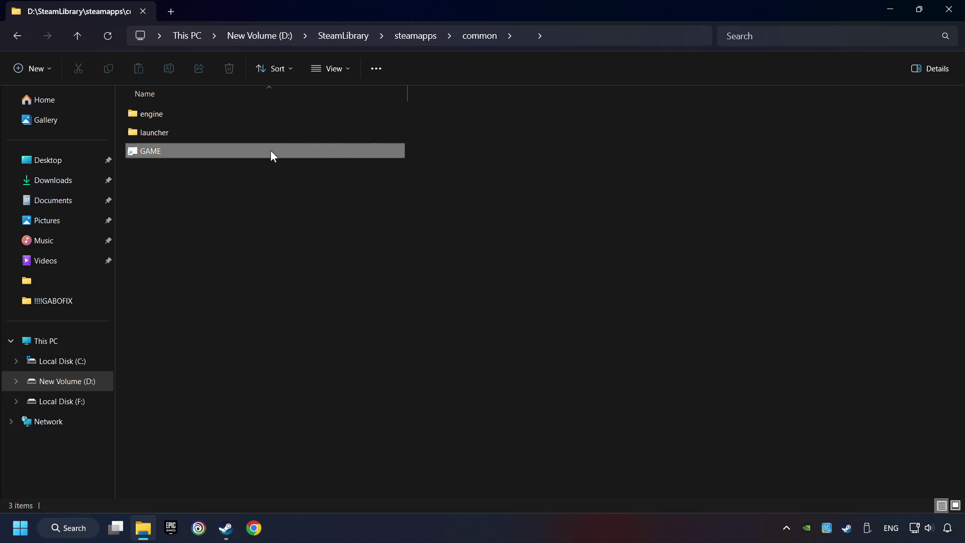
left_click(276, 151)
right_click(307, 151)
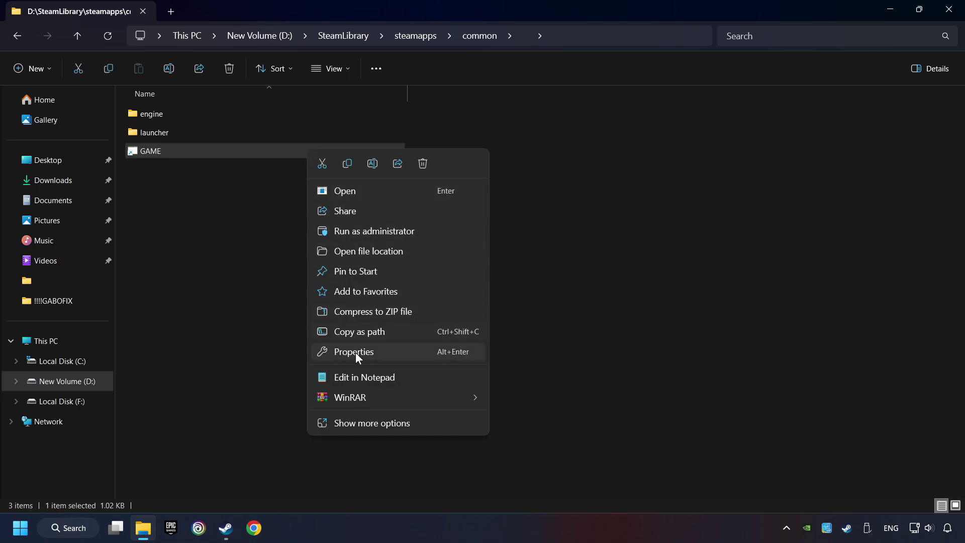
left_click(325, 352)
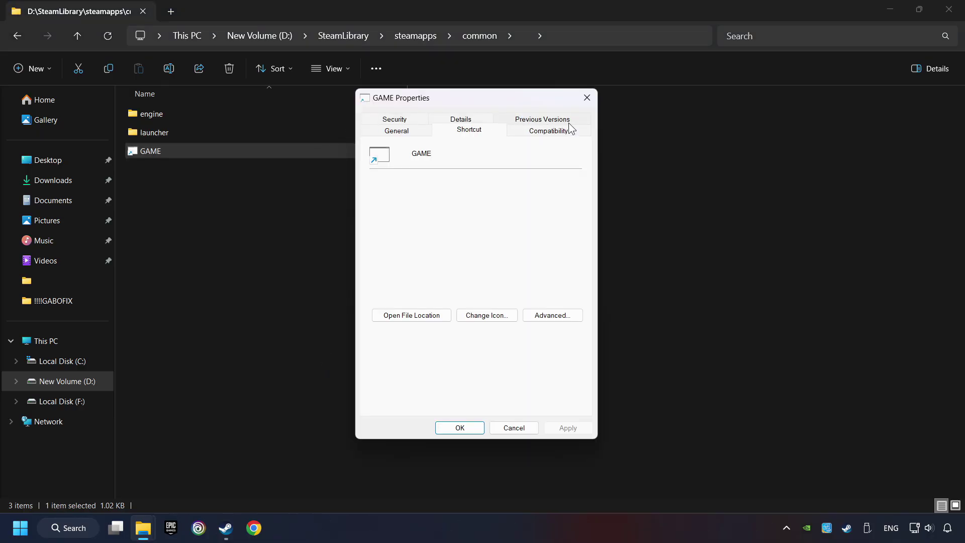
Set GAME to Windows 8 compatibility, disable fullscreen optimizations, run as administrator, and apply.
left_click(570, 132)
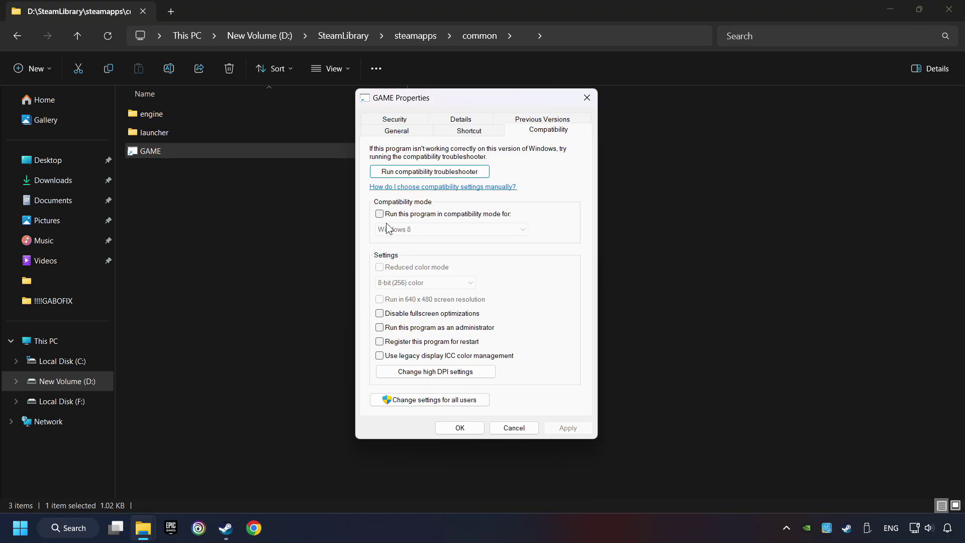
left_click(457, 216)
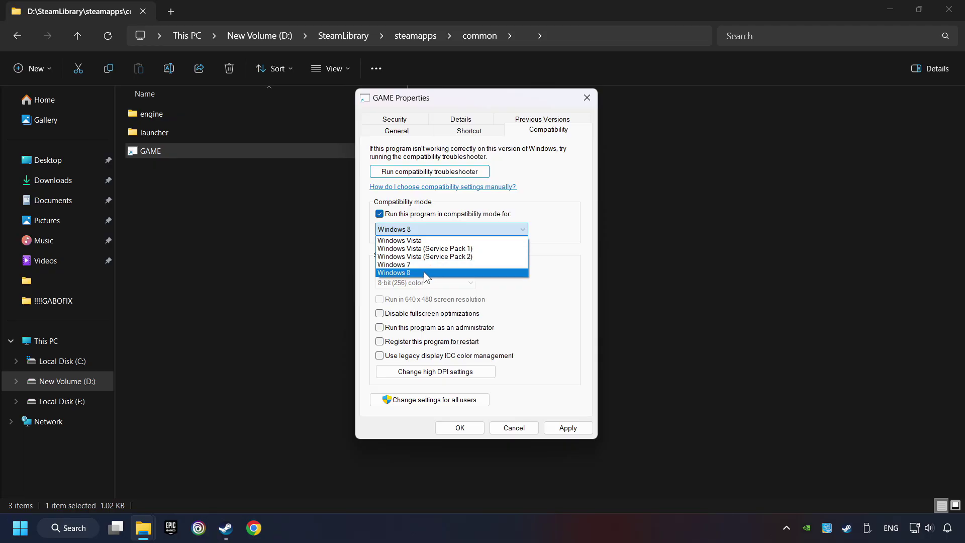
left_click(426, 272)
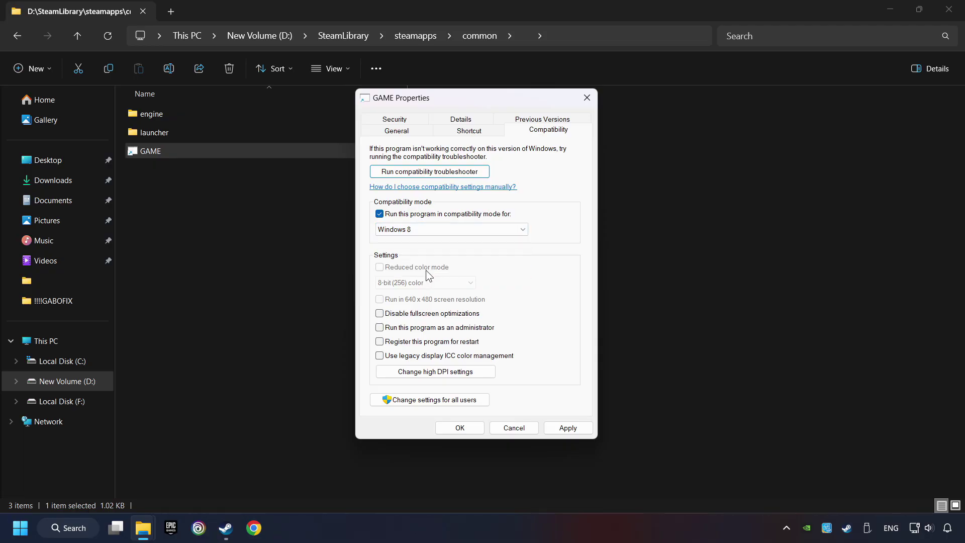
left_click(379, 313)
left_click(379, 328)
left_click(567, 430)
left_click(460, 427)
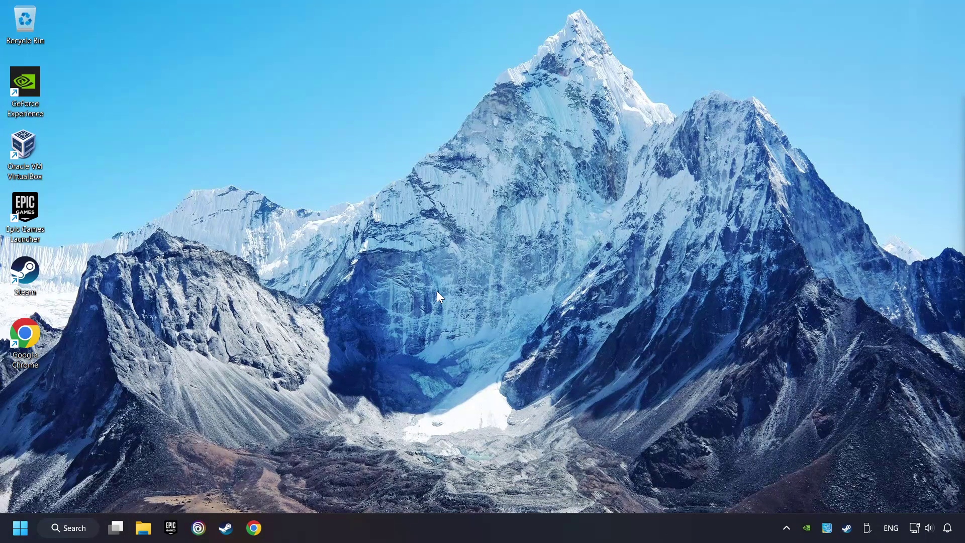
Load the Microsoft DirectX download page in Chrome.
left_click(253, 528)
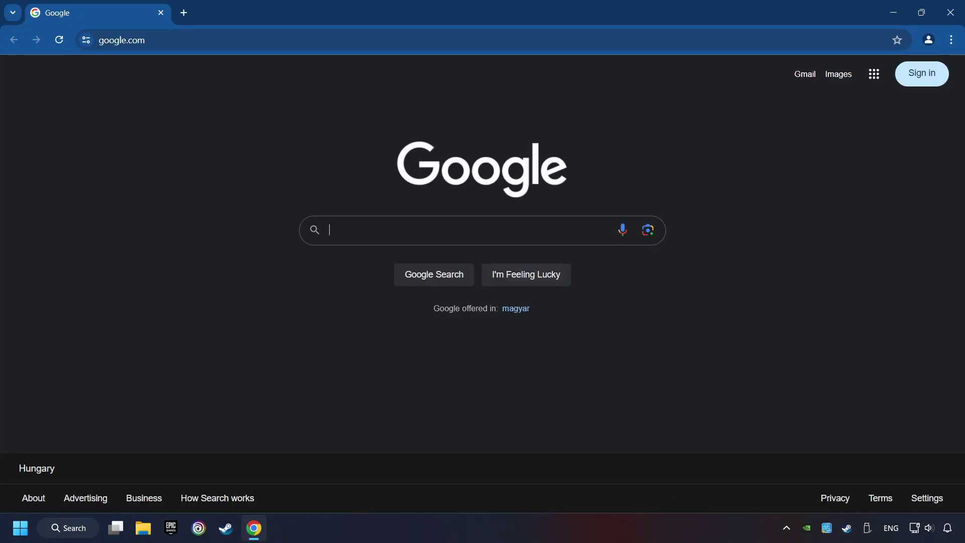
left_click(185, 39)
type("https://www.microsoft.com/en-US/download/details.aspx?id=35")
key("Return")
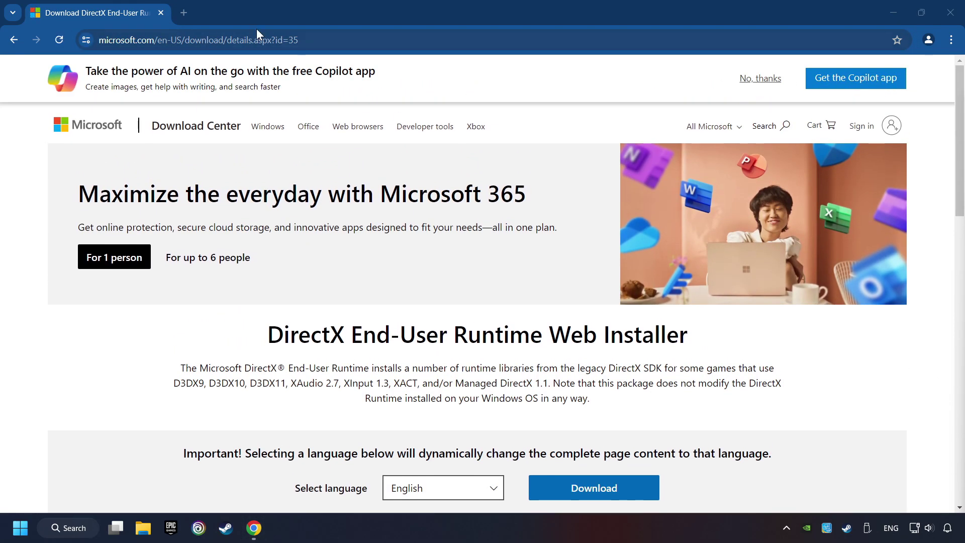
Load the Visual C++ Redistributable page in a second tab, then return to DirectX.
left_click(182, 13)
type("https://learn.microsoft.com/en-us/cpp/windows/latest-supported-vc-redist?view=msvc-160")
key("Return")
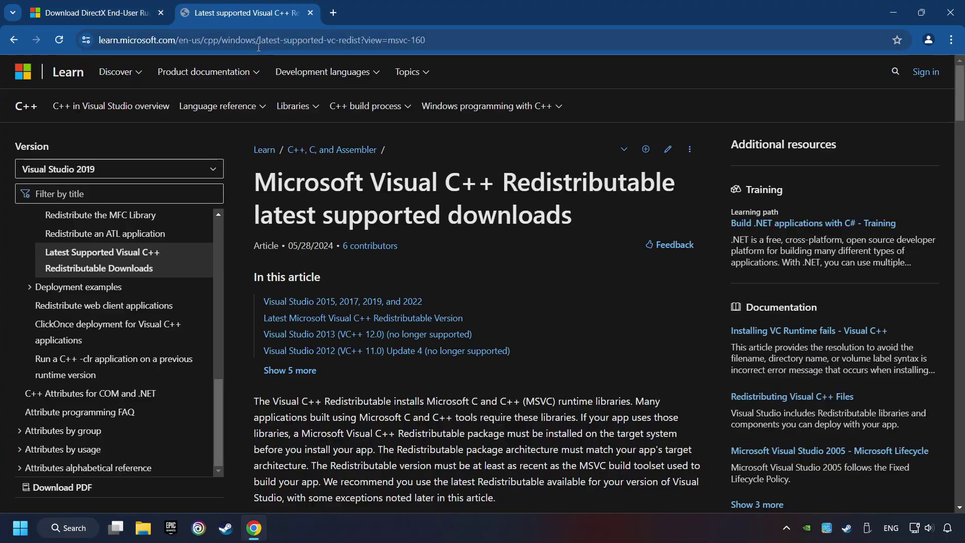
left_click(118, 12)
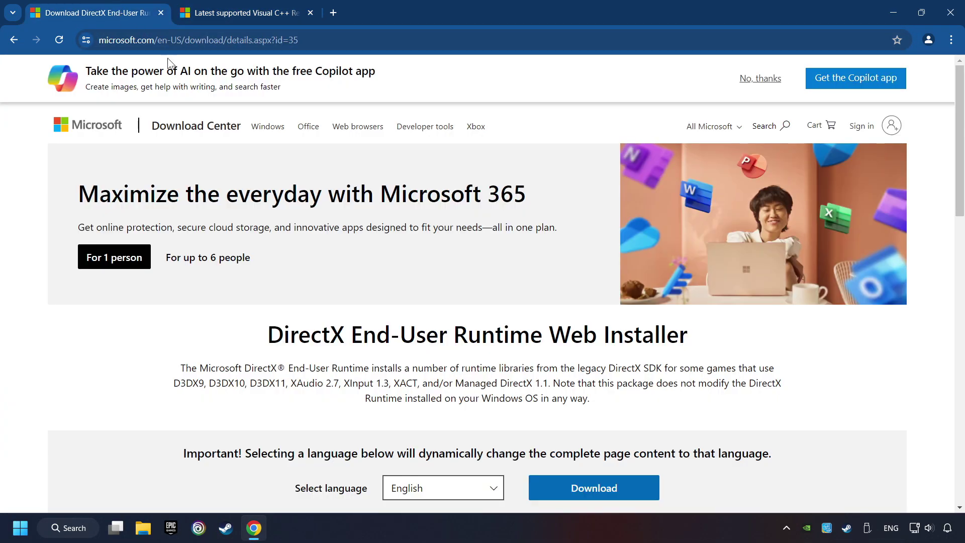
scroll(258, 229, "down", 1)
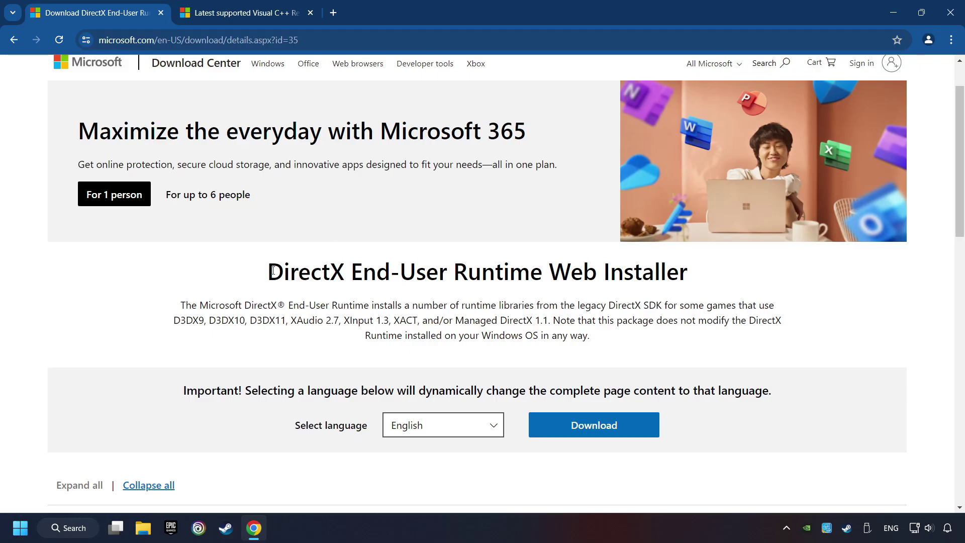
scroll(268, 271, "down", 1)
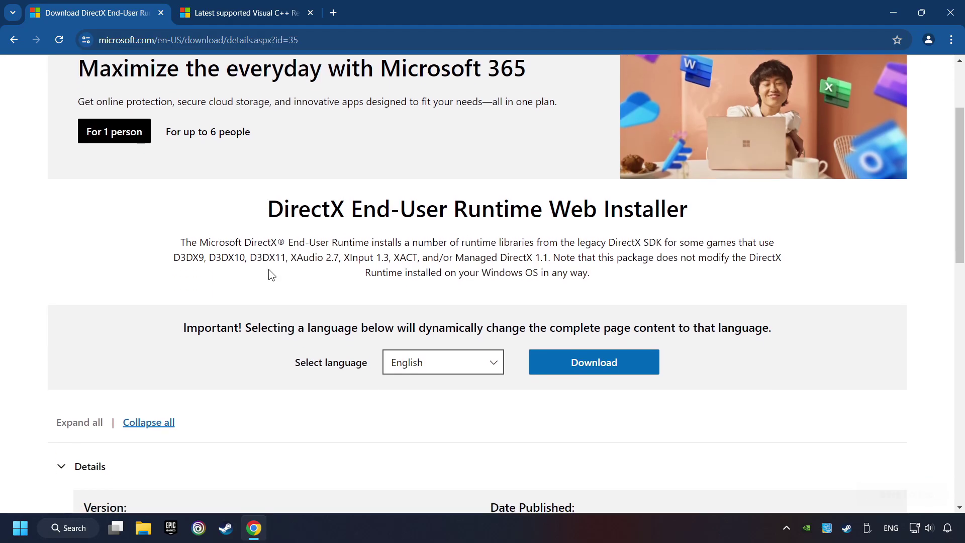
Download dxwebsetup.exe and run it, centring the setup window.
left_click(600, 366)
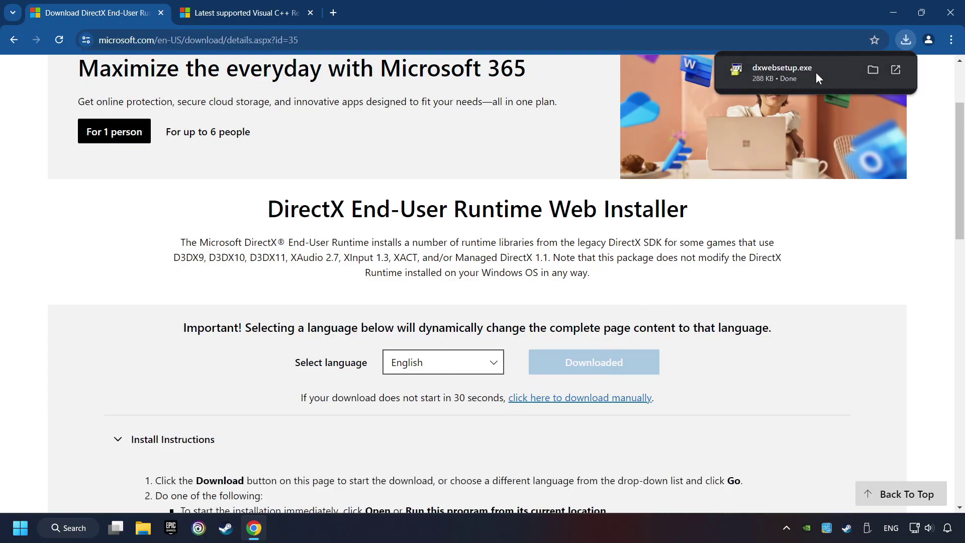
left_click(824, 73)
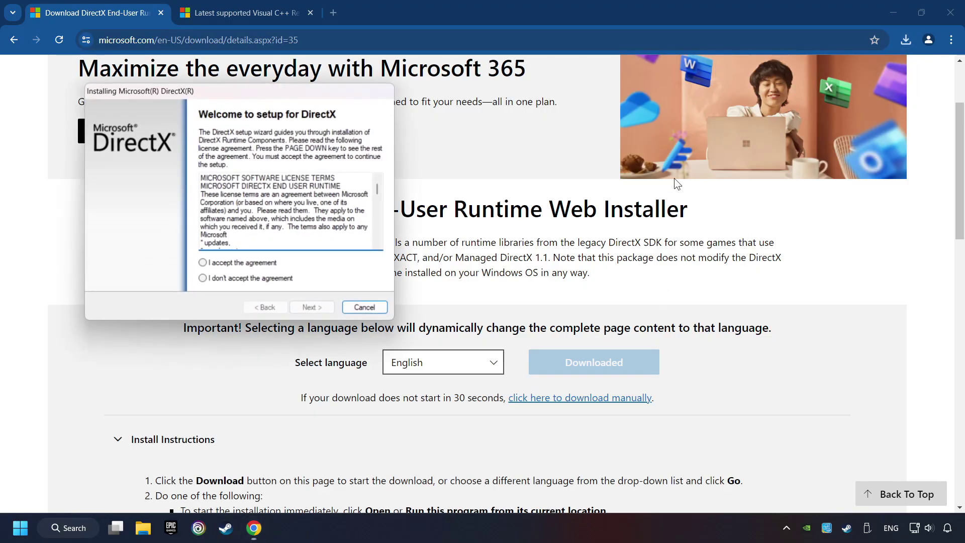
left_click_drag(320, 93, 559, 162)
left_click_drag(617, 261, 494, 340)
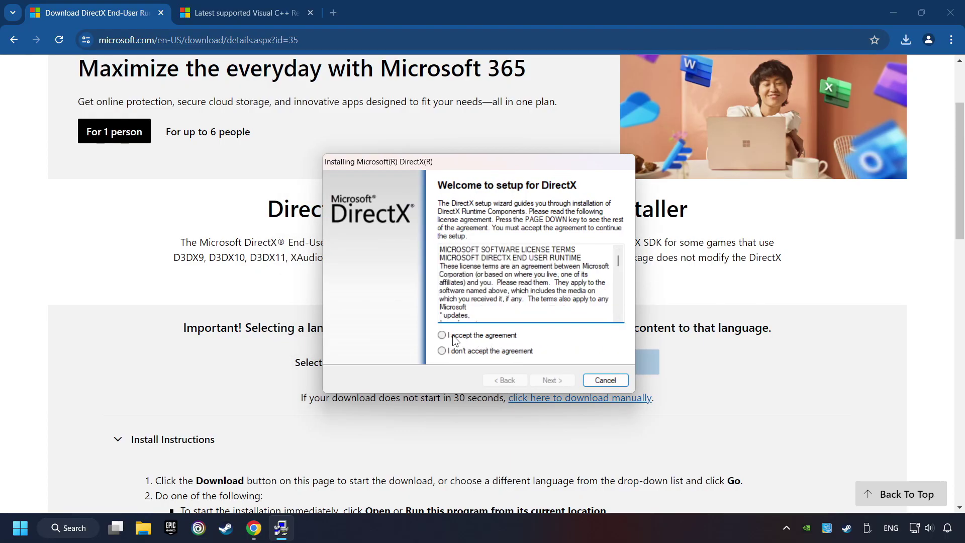
Accept the DirectX licence, skip the Bing Bar and finish setup.
left_click(500, 337)
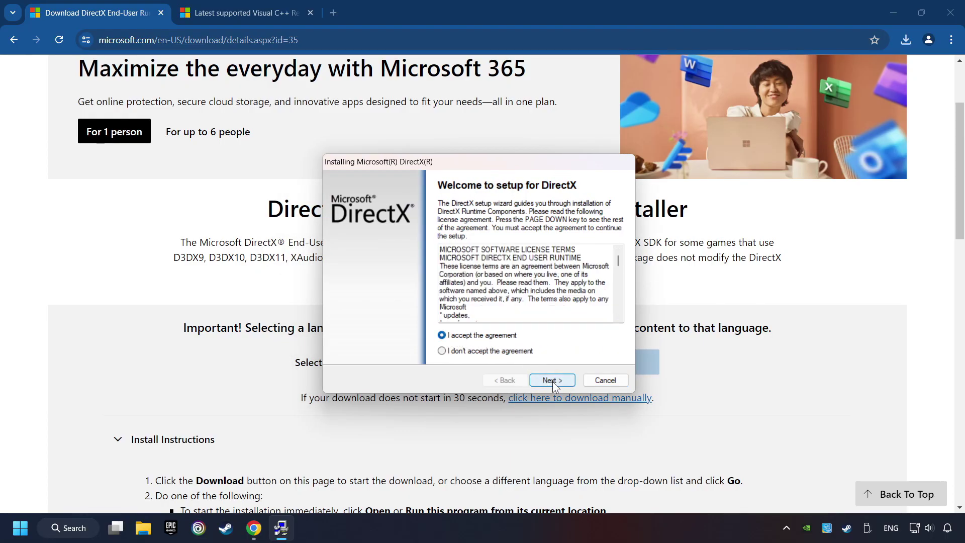
left_click(553, 381)
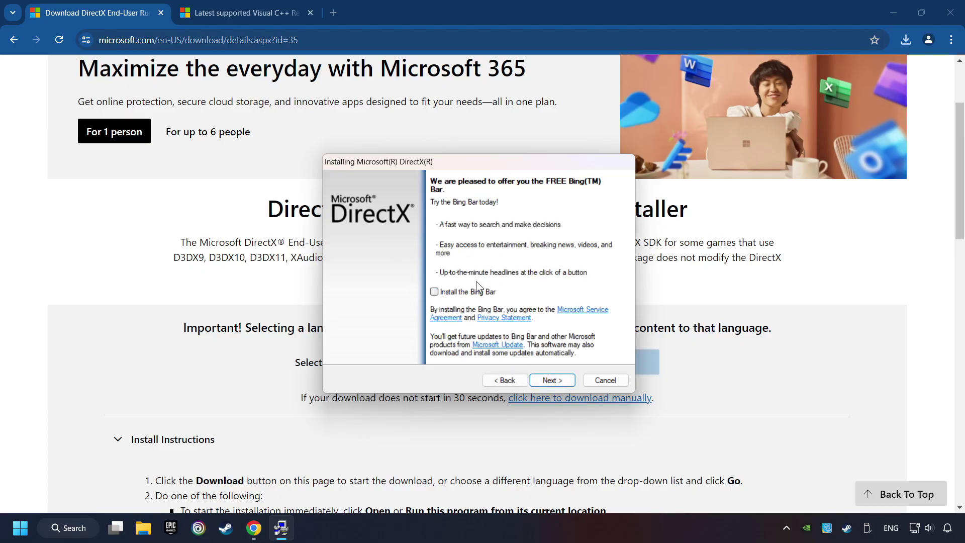
left_click(556, 381)
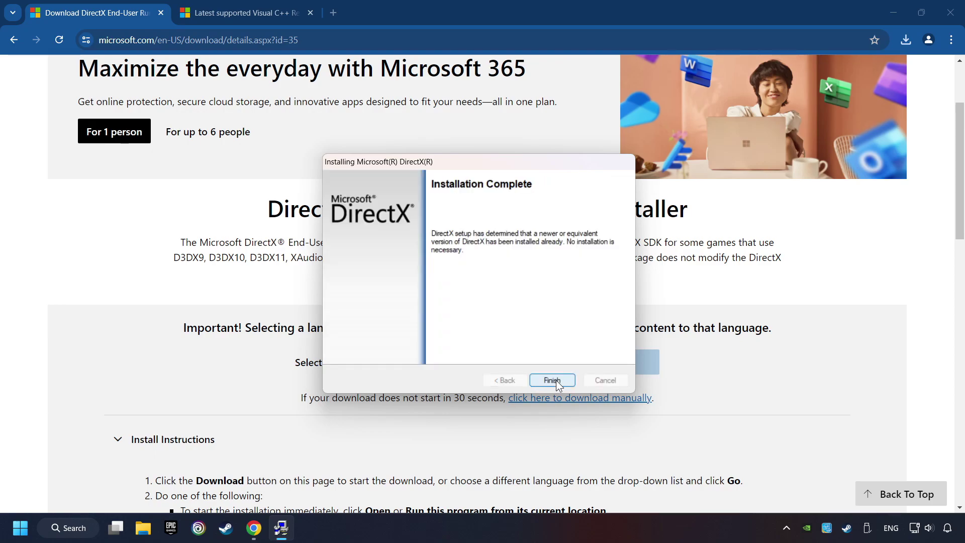
left_click(558, 380)
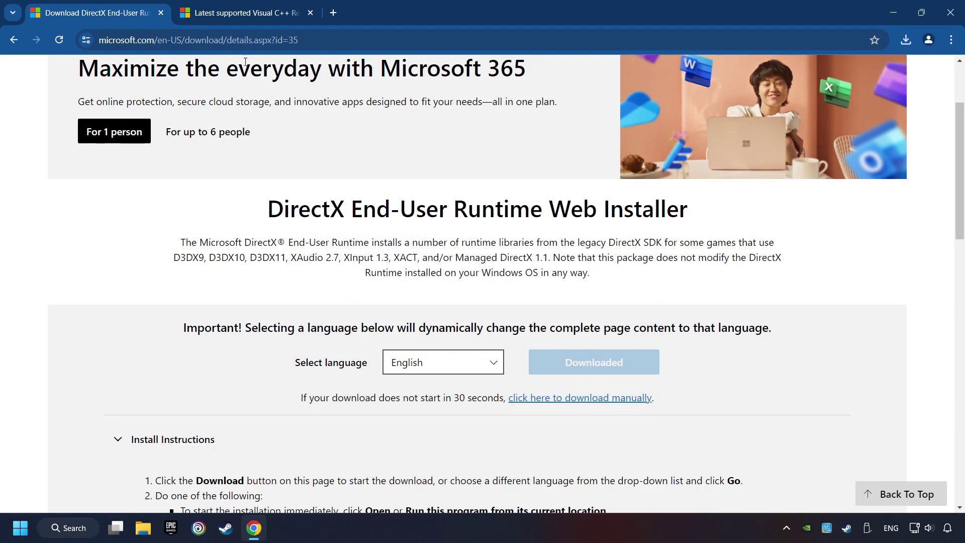
Download the ARM64 and x64 Visual C++ redistributables and launch the ARM64 installer.
left_click(240, 14)
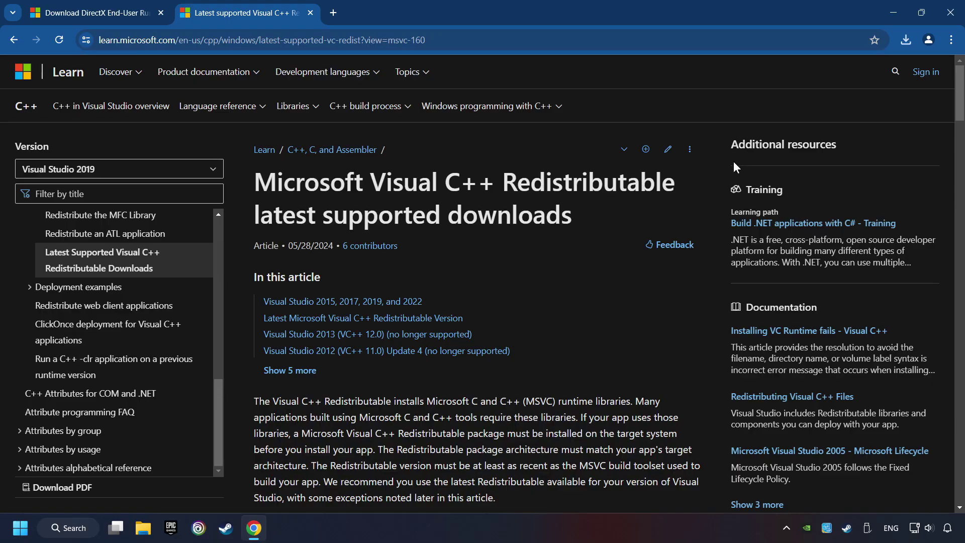
scroll(943, 104, "down", 5)
scroll(899, 144, "down", 5)
scroll(679, 233, "down", 1)
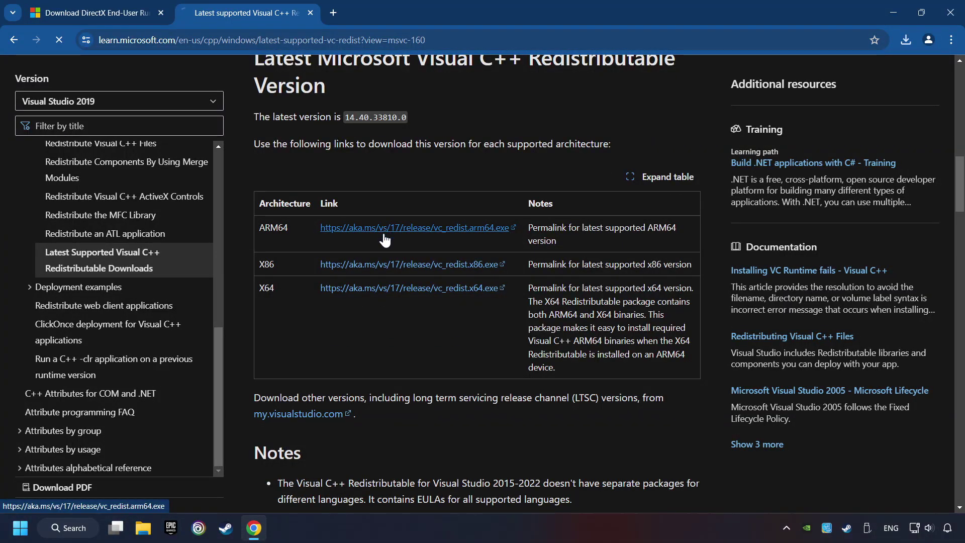
left_click(386, 267)
left_click(390, 288)
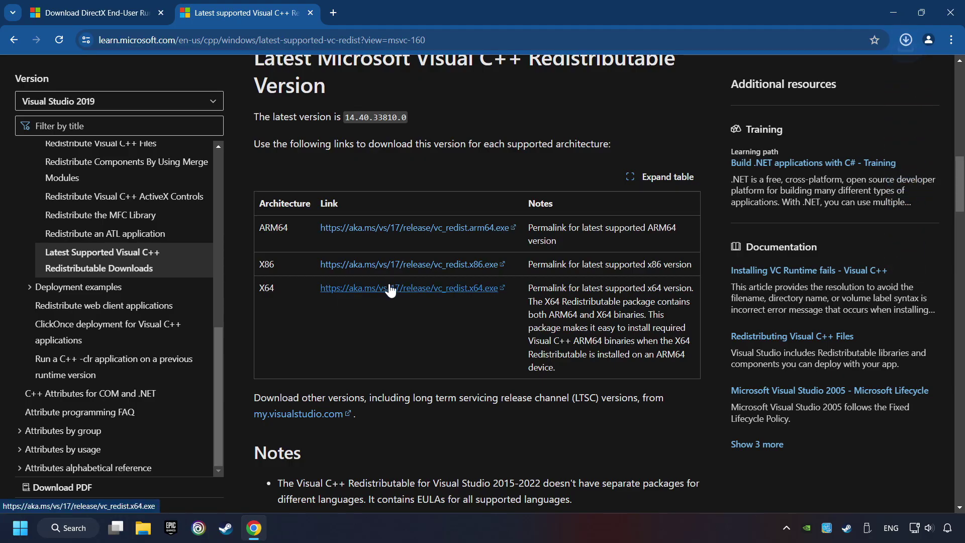
left_click(906, 42)
left_click(808, 158)
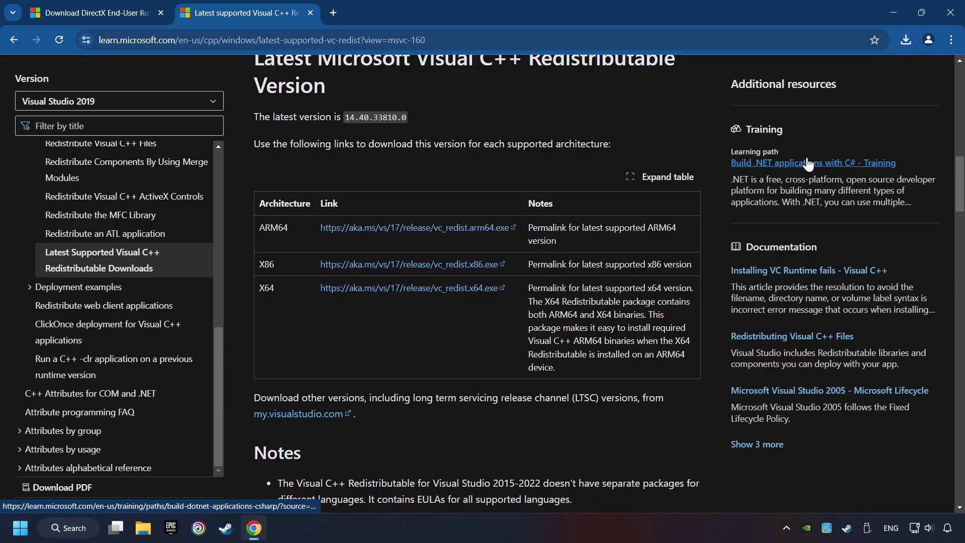
scroll(613, 265, "down", 5)
scroll(614, 265, "down", 5)
Accept the licence and attempt the ARM64 install, dismissing the failure message.
left_click(344, 314)
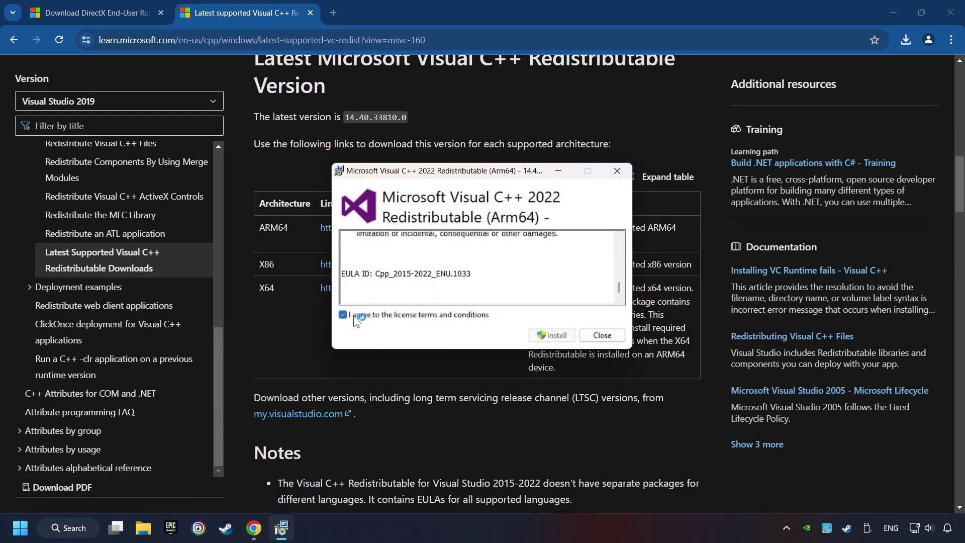
left_click(566, 335)
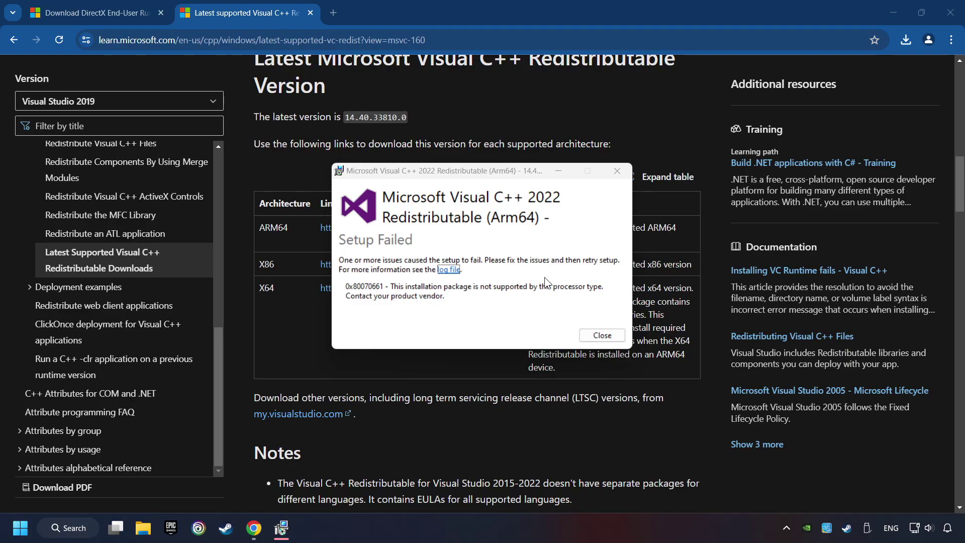
left_click(601, 334)
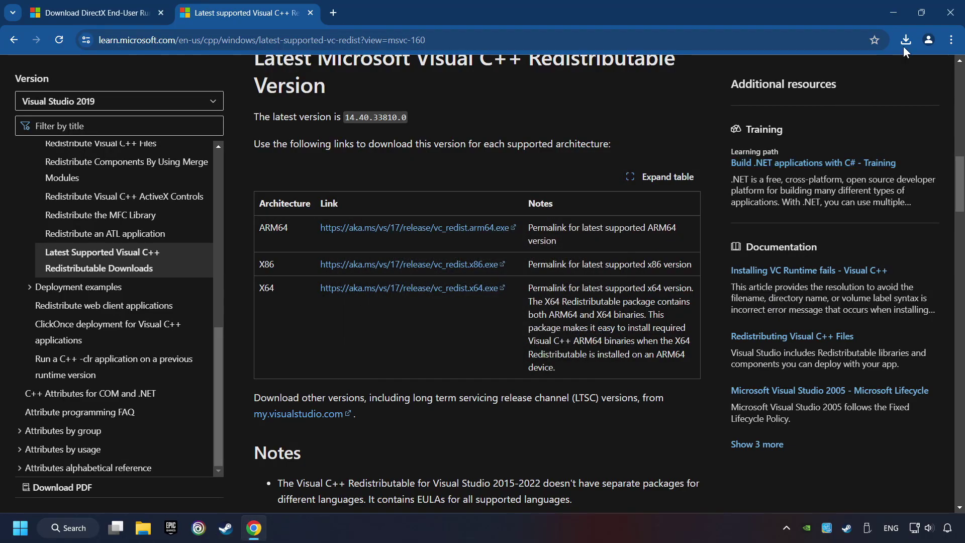
Install VC_redist.x86.exe successfully, then launch VC_redist.x64.exe from Downloads.
left_click(905, 41)
left_click(806, 123)
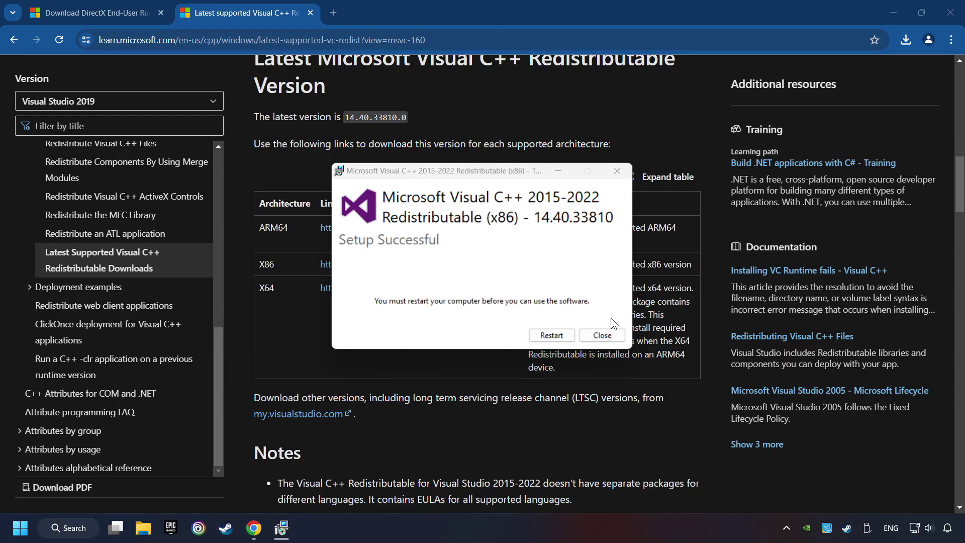
left_click(601, 335)
left_click(905, 39)
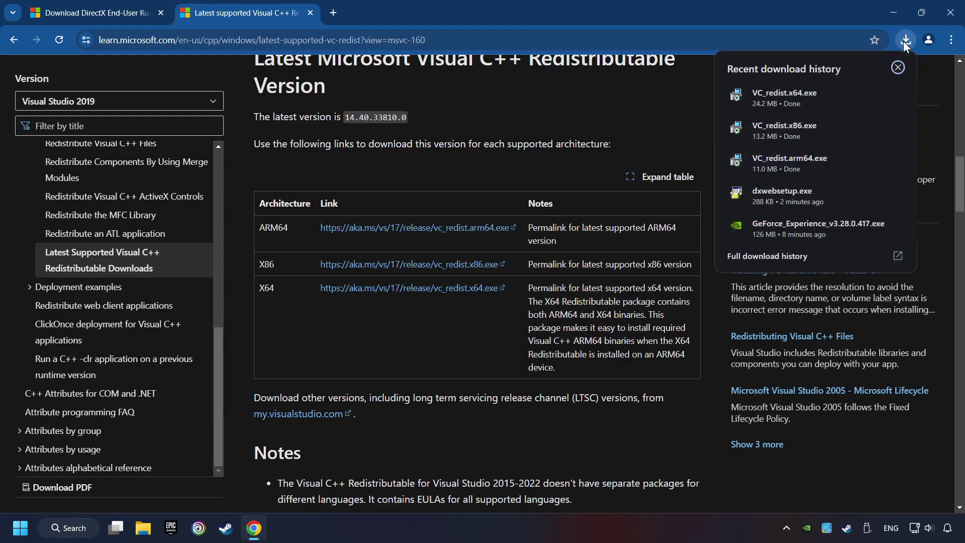
left_click(824, 92)
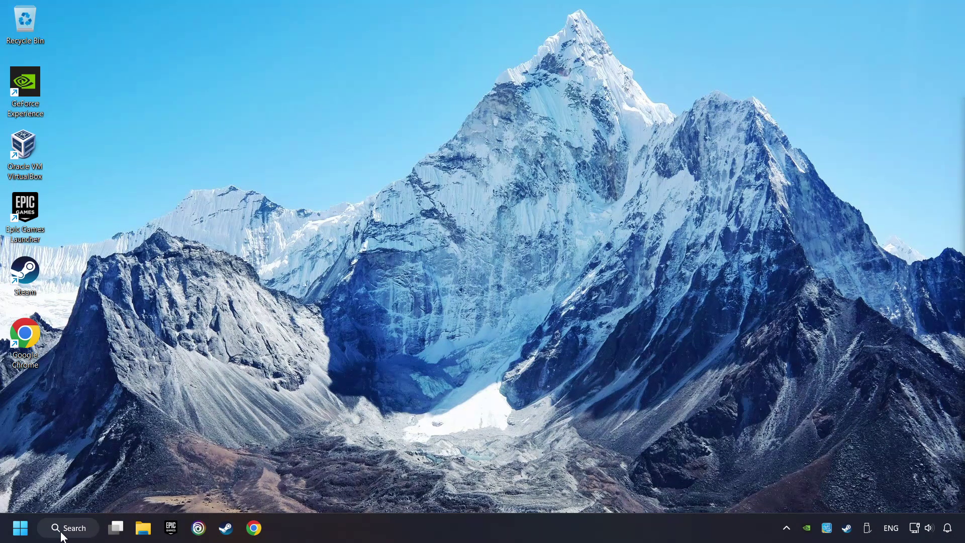
Search 'updates', check Windows Update until it reports up to date, then close Settings.
left_click(75, 527)
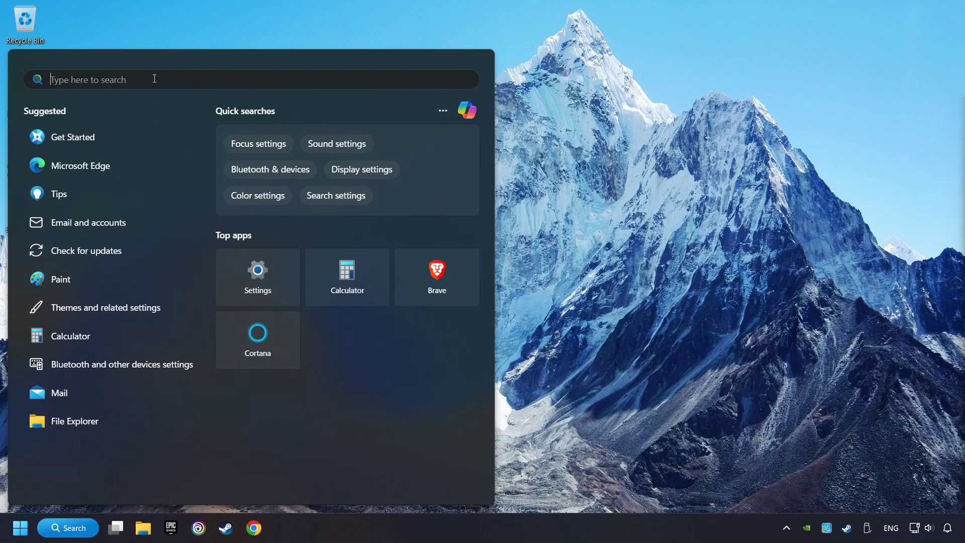
type("upd")
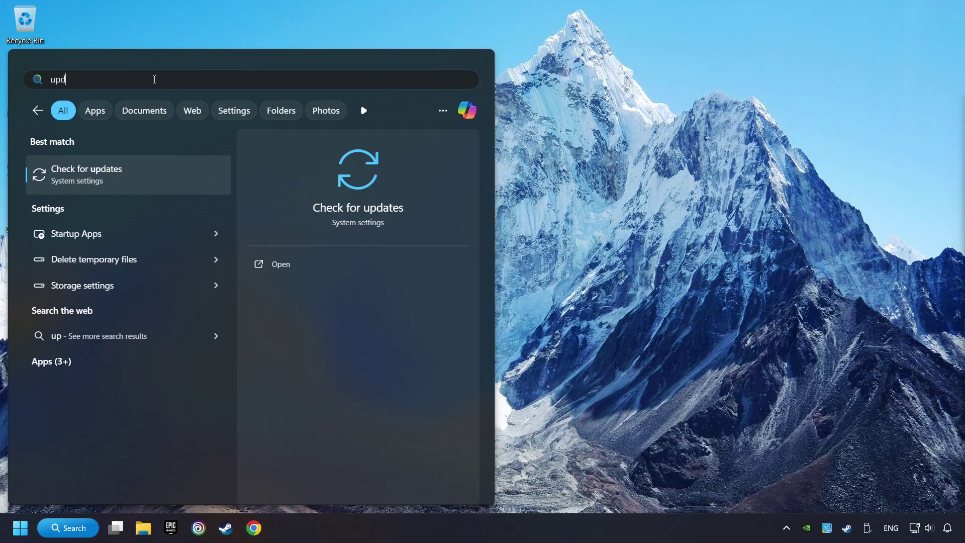
type("ates")
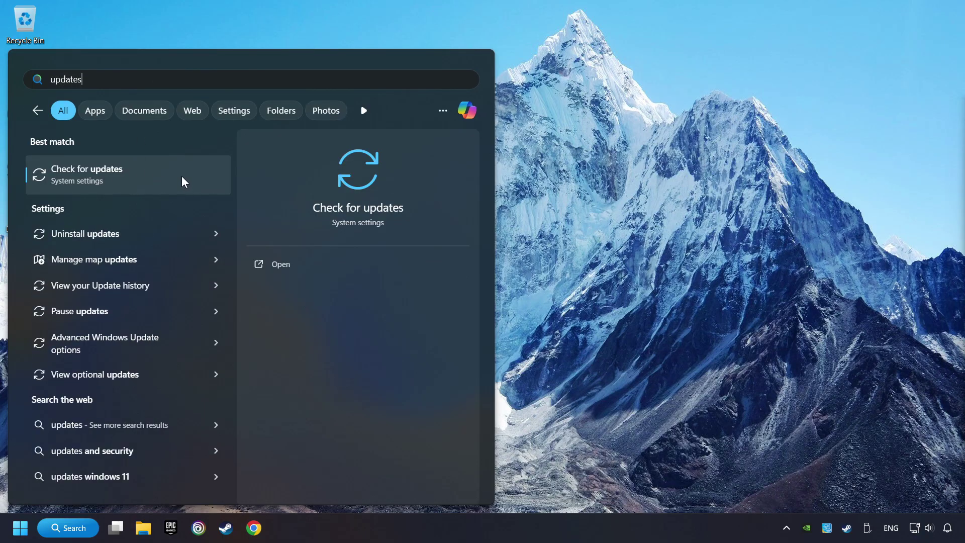
left_click(182, 177)
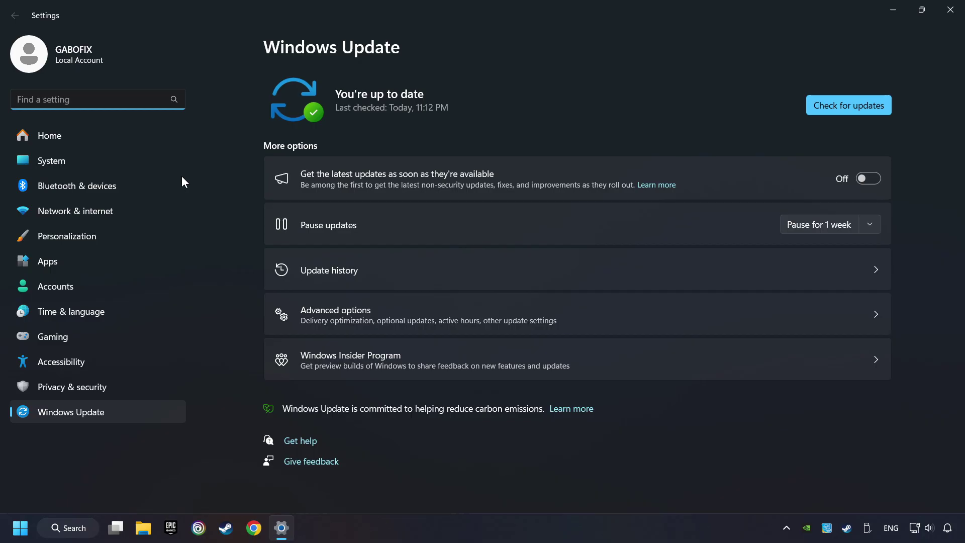
left_click(855, 105)
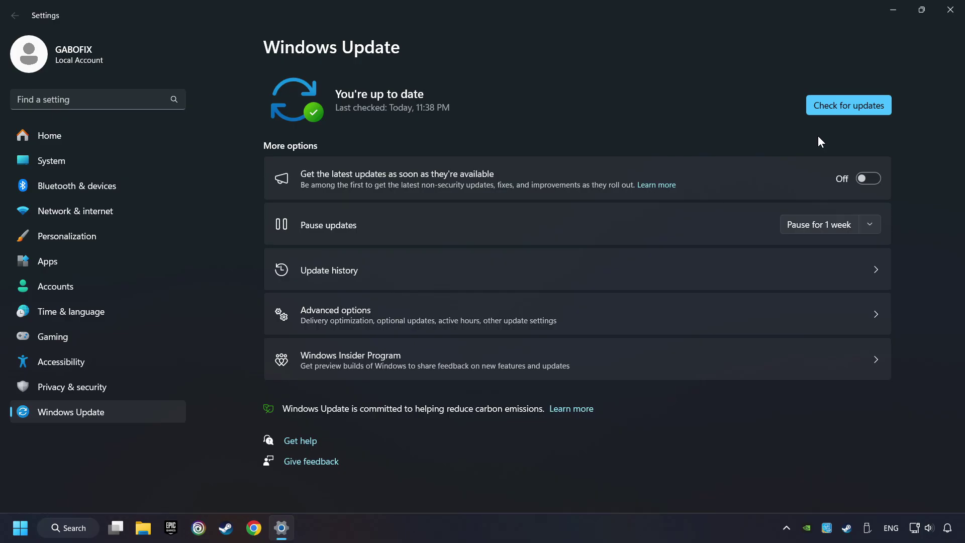
left_click(948, 16)
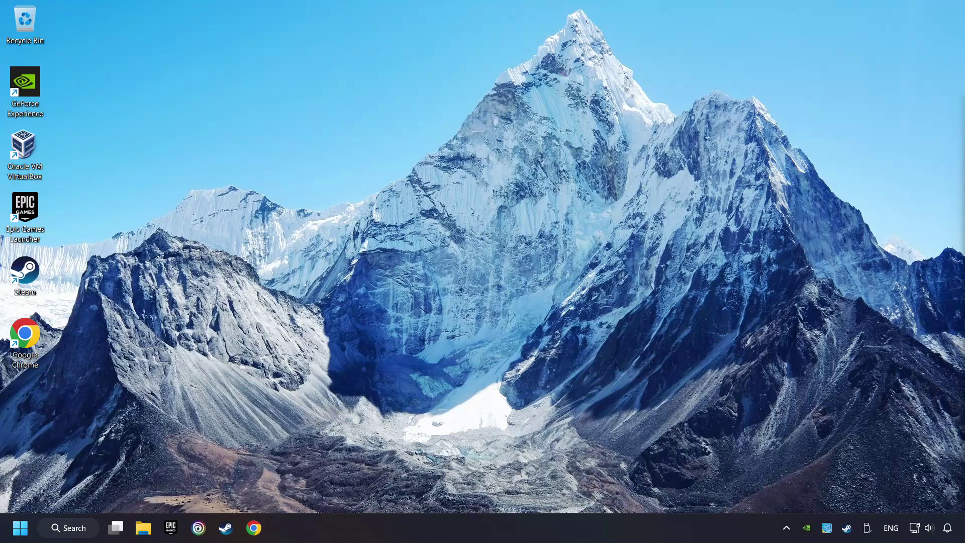
Disable EpicGamesLauncher.exe in Task Manager's startup apps, then close Task Manager.
right_click(492, 529)
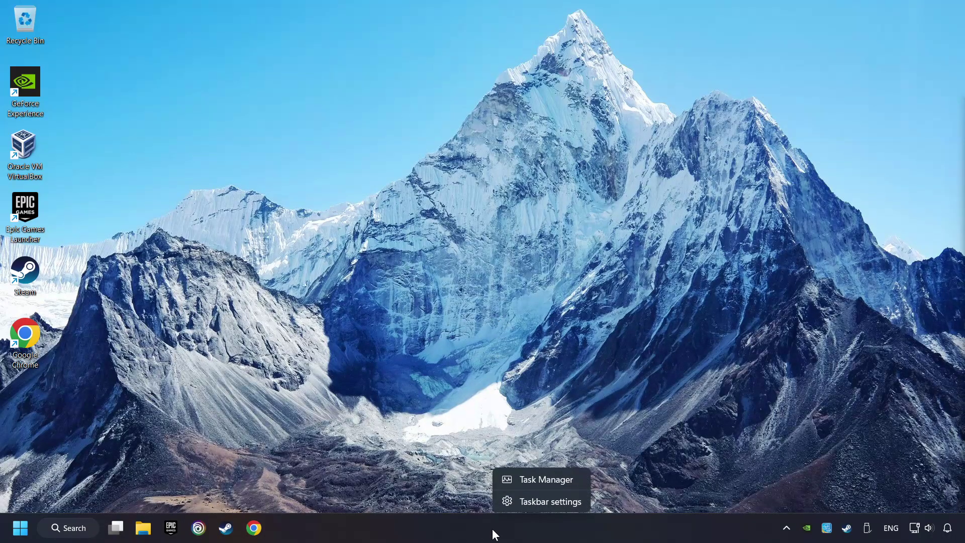
left_click(555, 479)
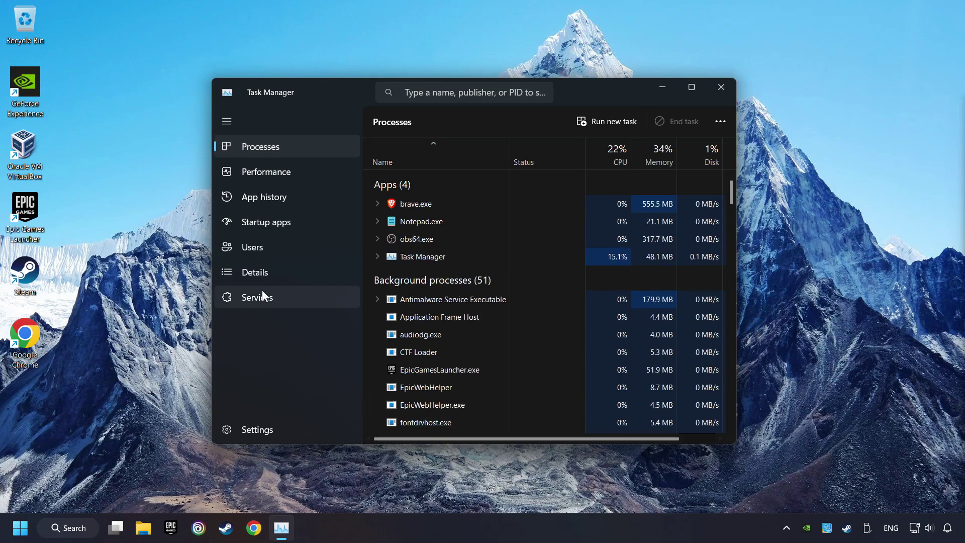
left_click(316, 225)
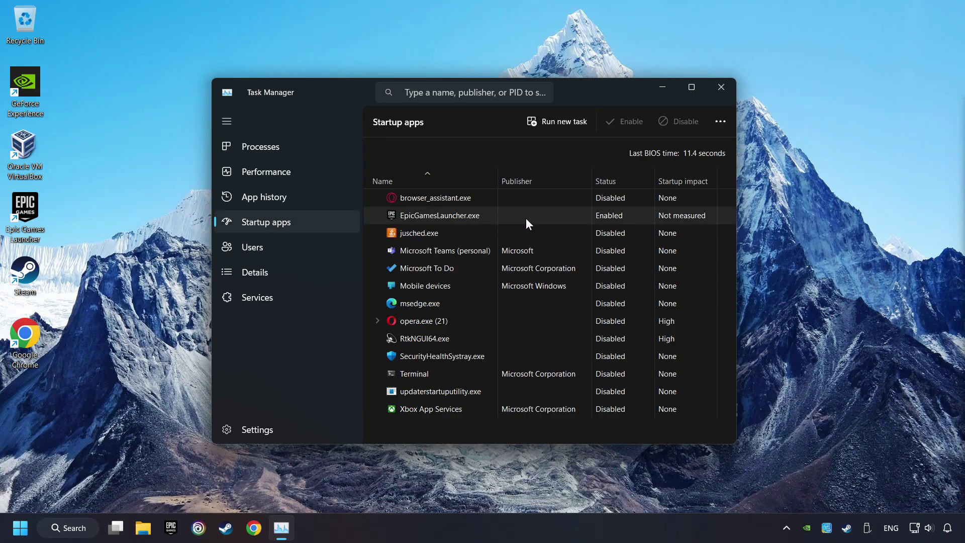
left_click(520, 216)
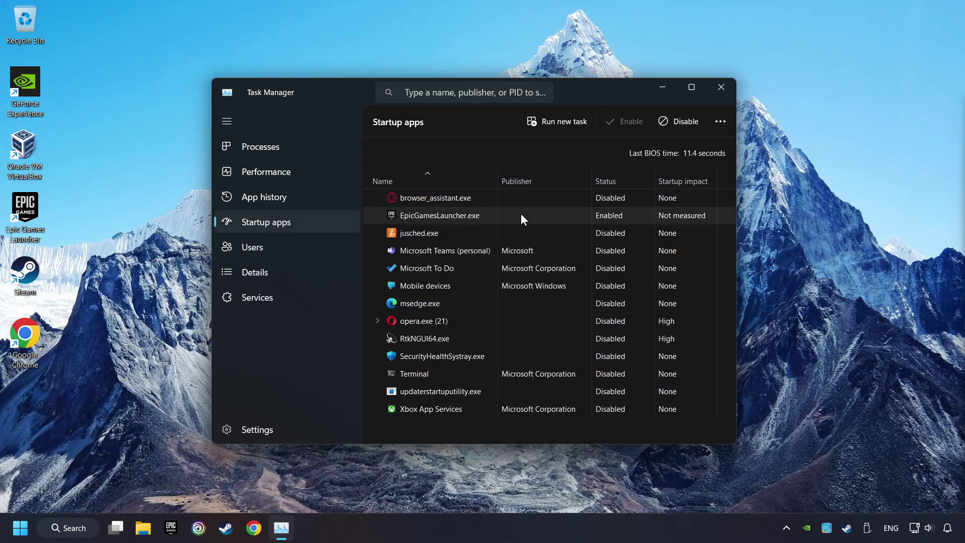
left_click(679, 125)
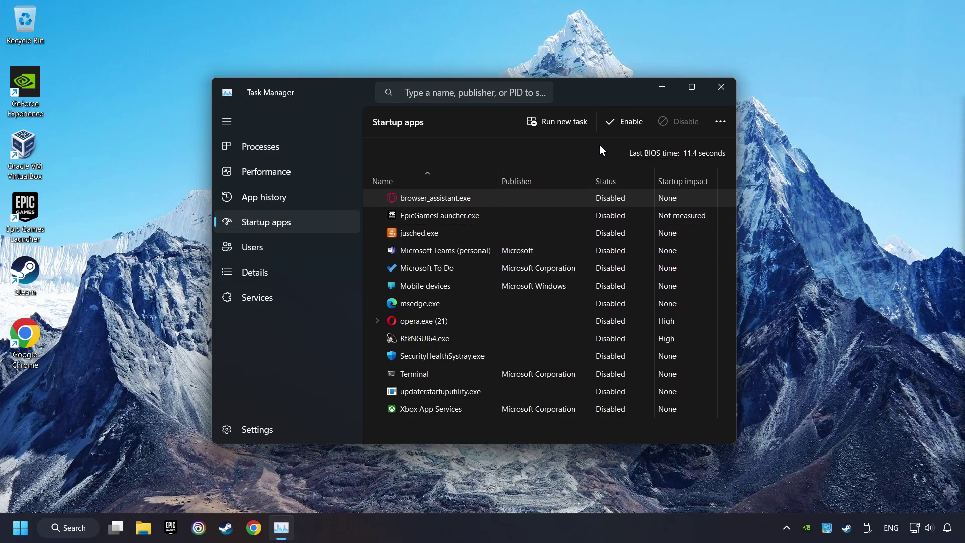
left_click(721, 88)
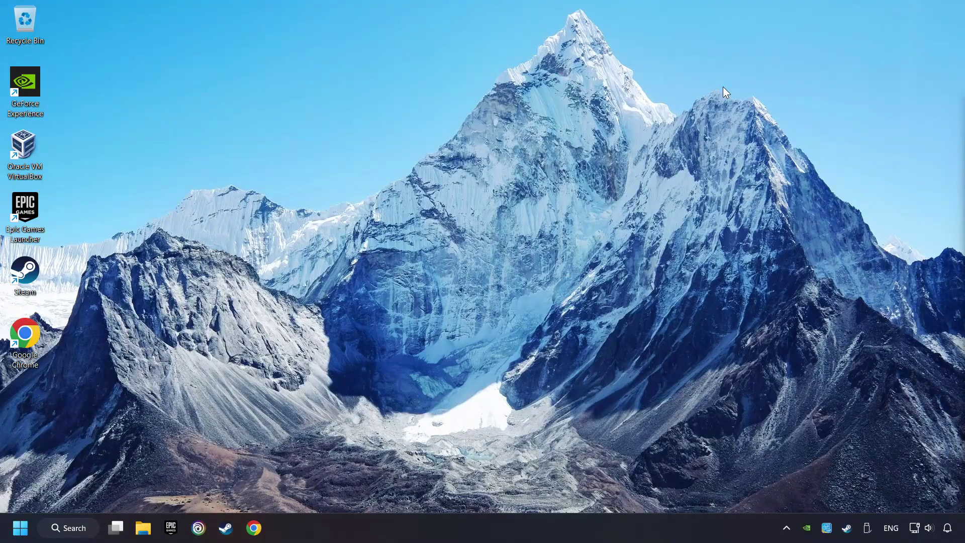
left_click(74, 528)
type("wi")
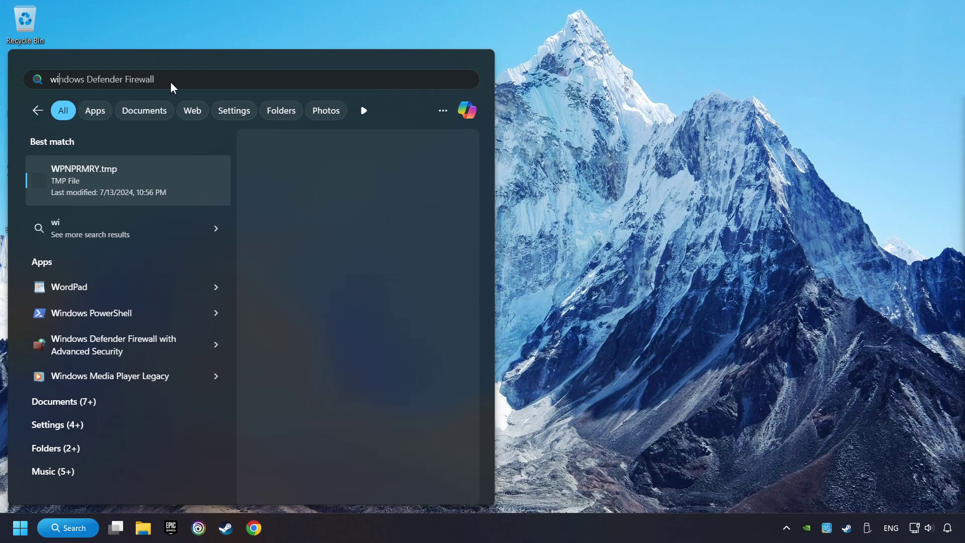
type("ndows secu")
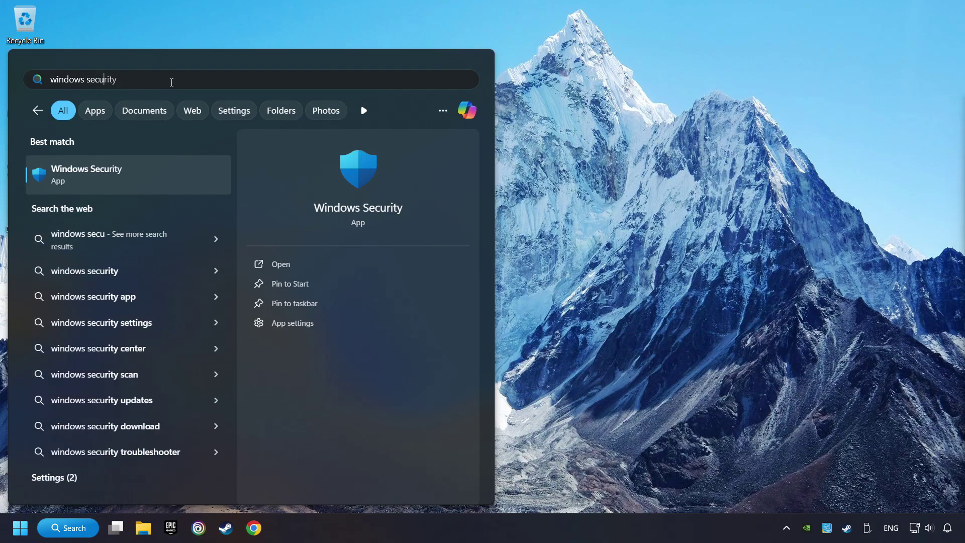
type("rity")
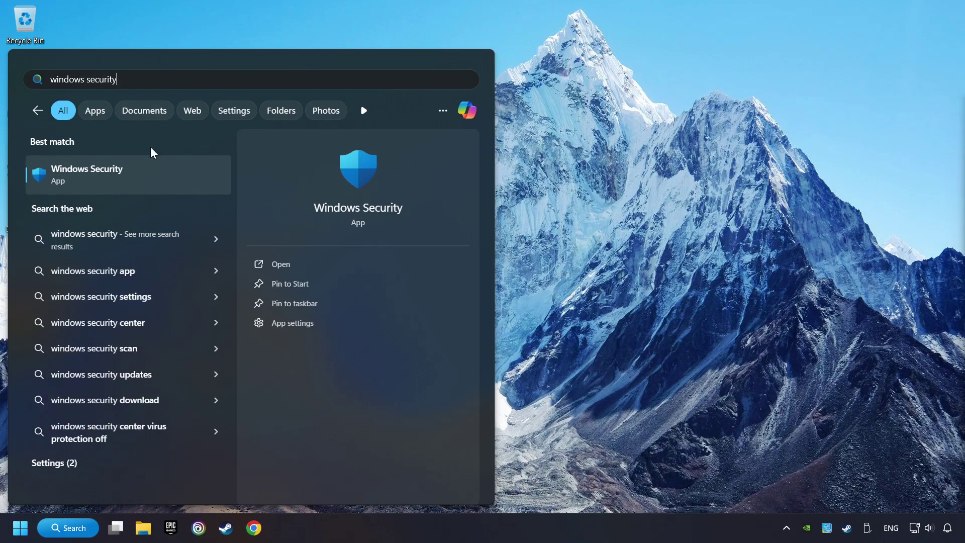
left_click(194, 174)
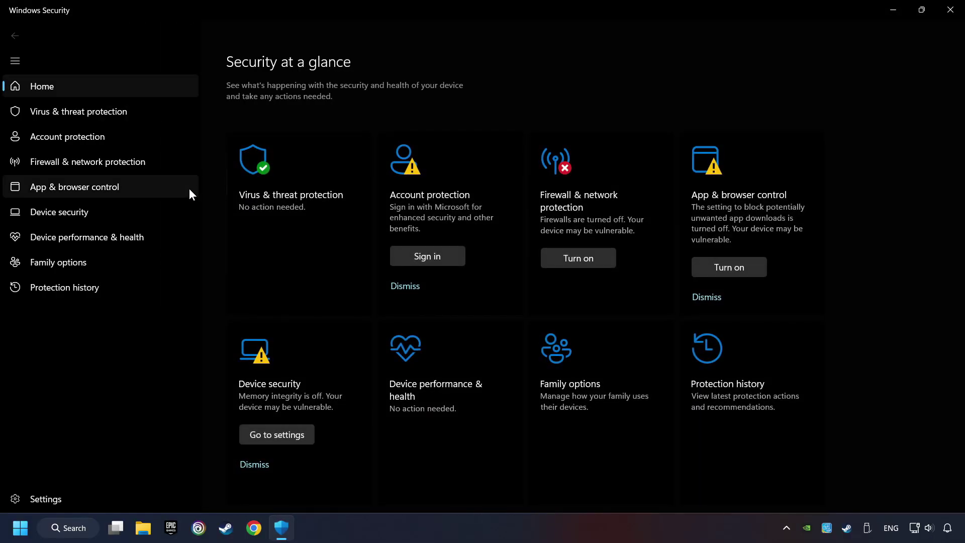
left_click(313, 223)
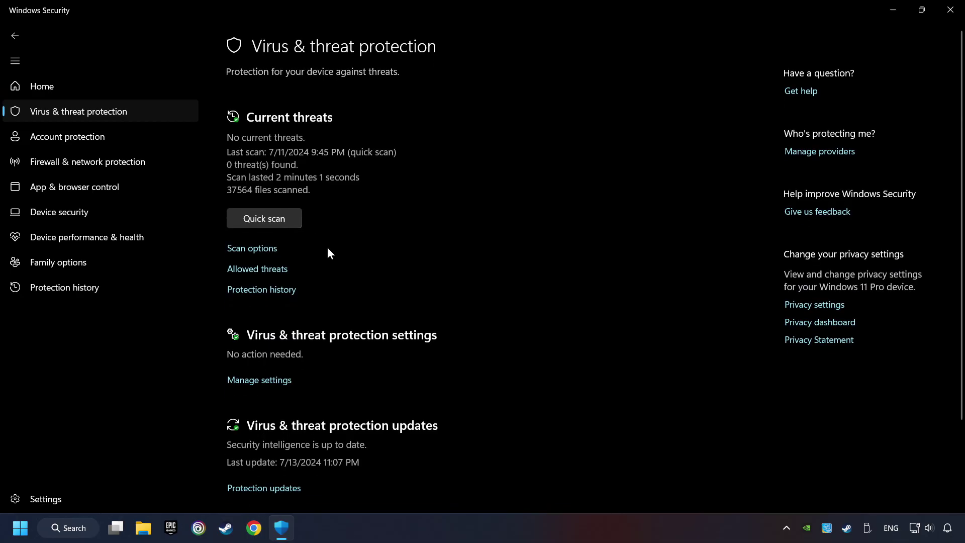
scroll(327, 248, "down", 2)
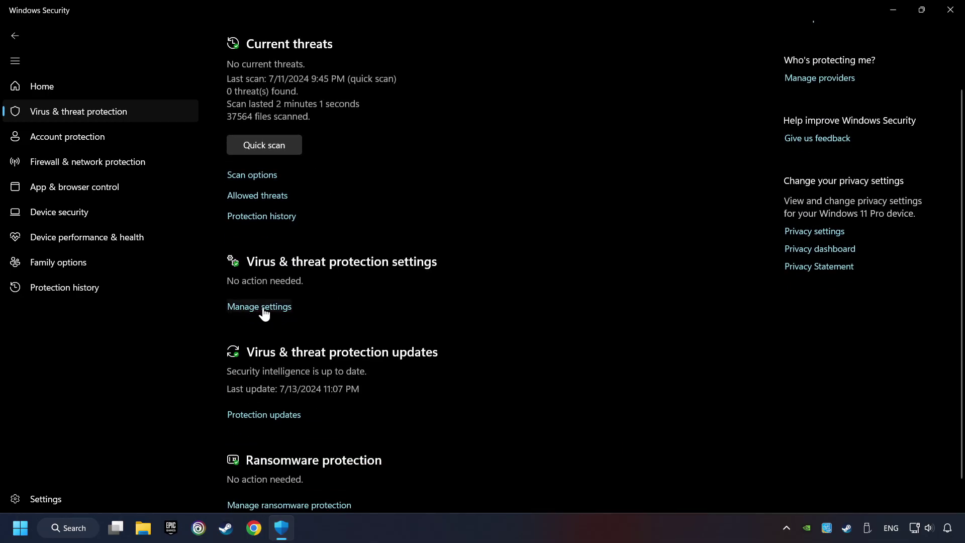
left_click(261, 308)
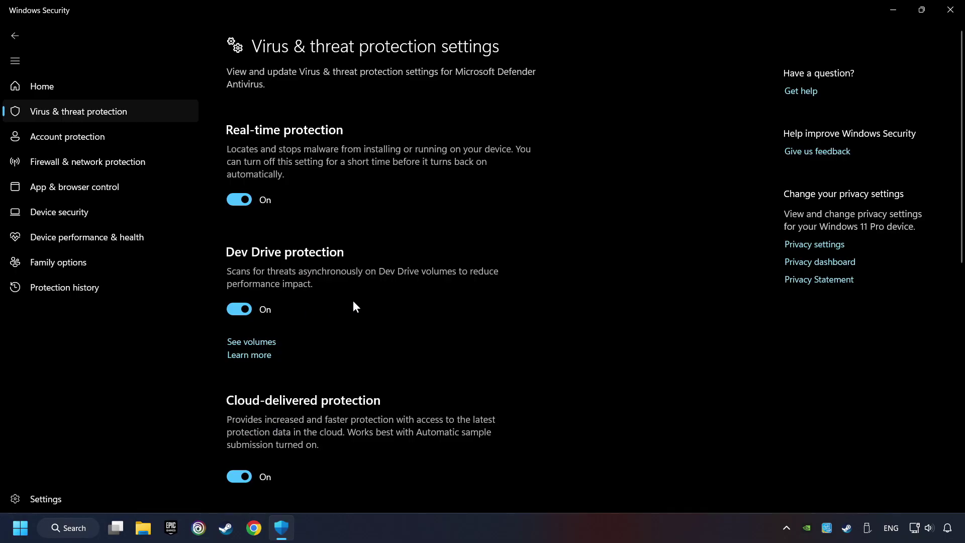
scroll(353, 306, "down", 10)
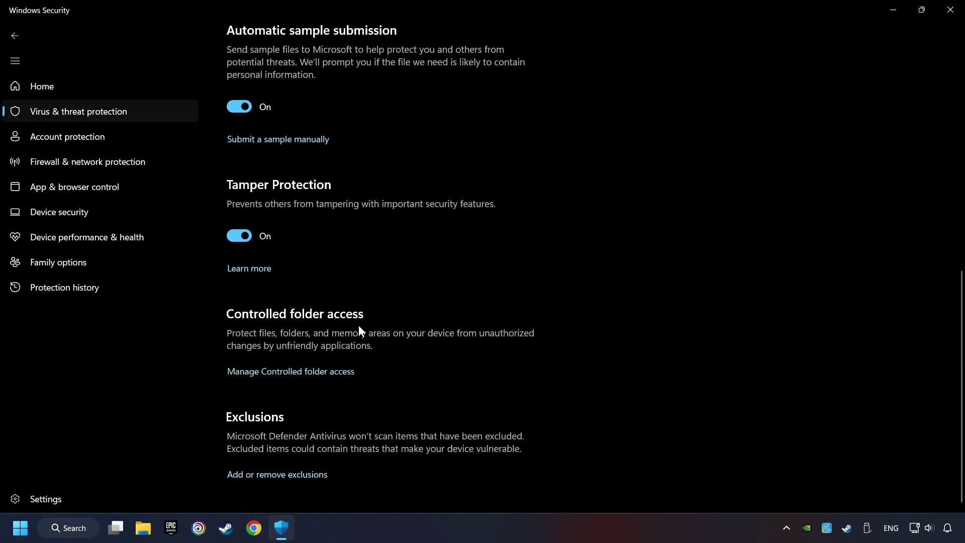
left_click(262, 476)
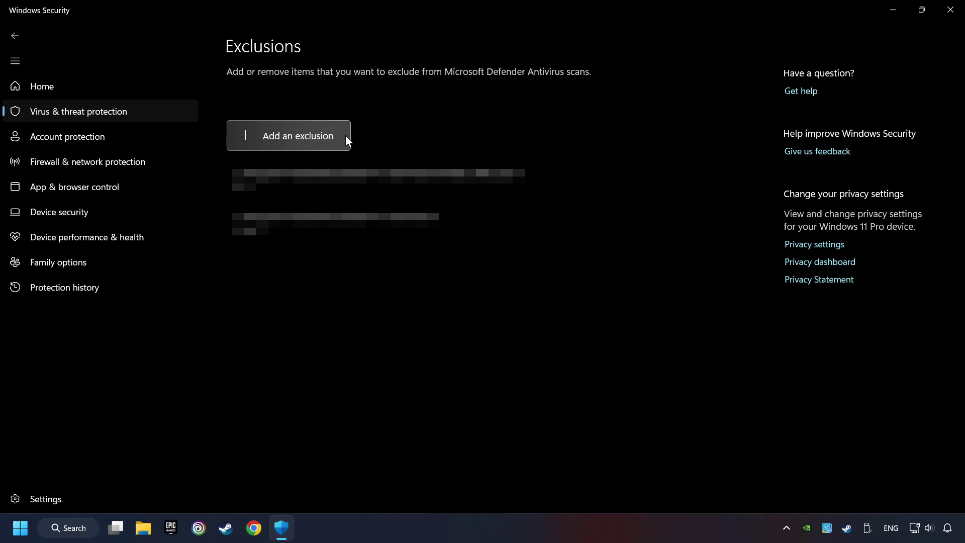
Tick GAME.exe's Public box in the firewall's allowed apps list and save with OK.
left_click(949, 11)
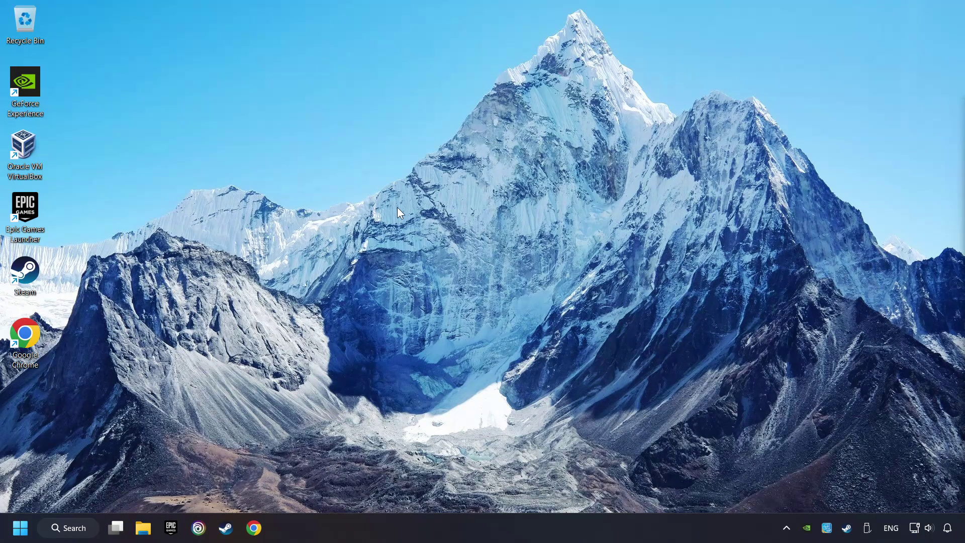
left_click(76, 530)
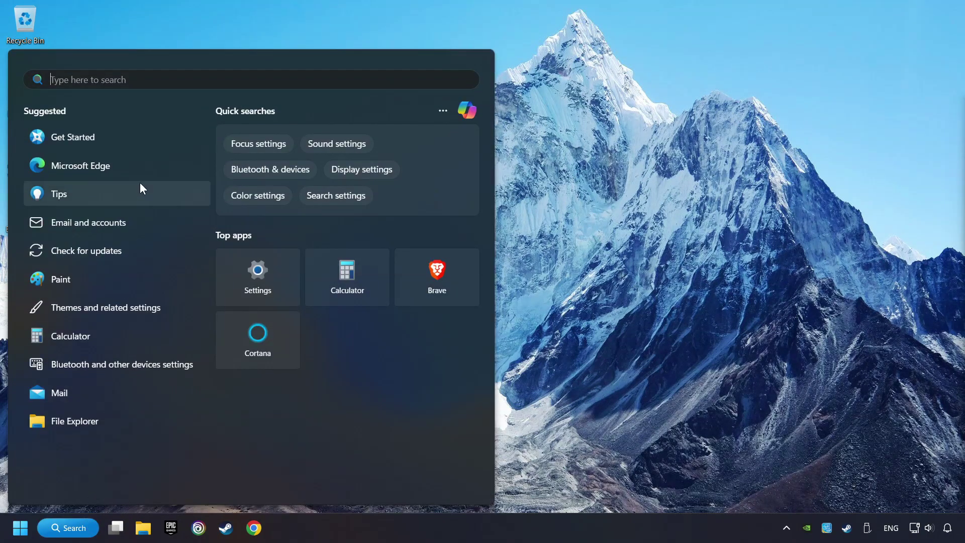
type("firewall")
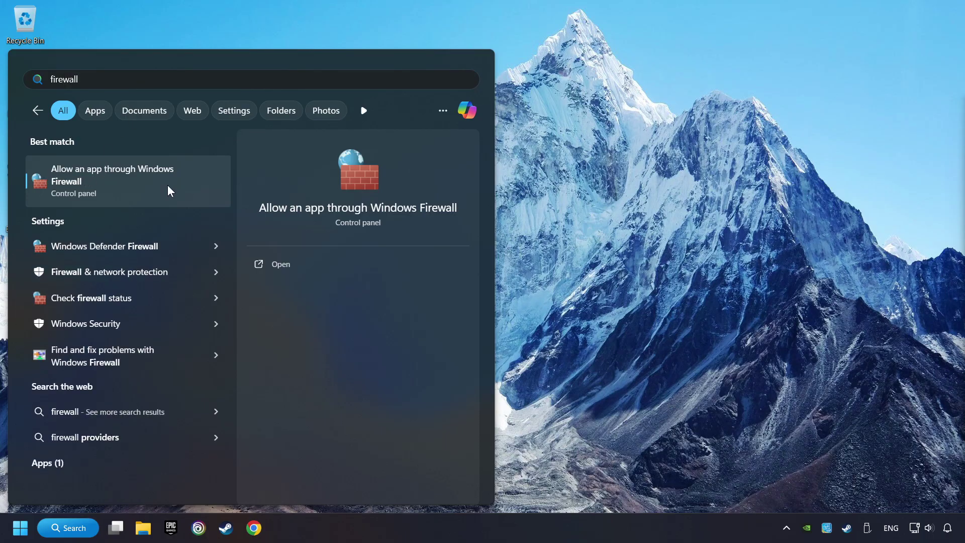
left_click(197, 177)
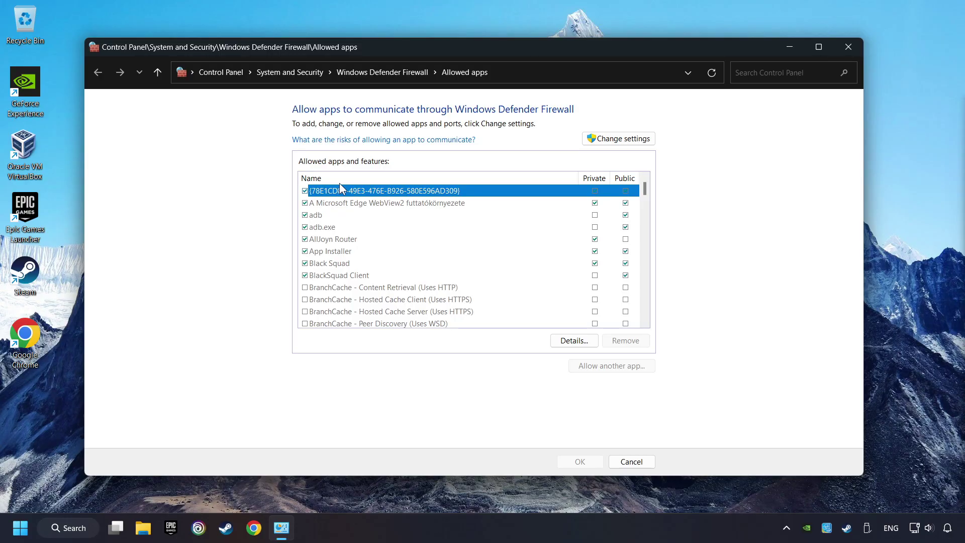
left_click(628, 138)
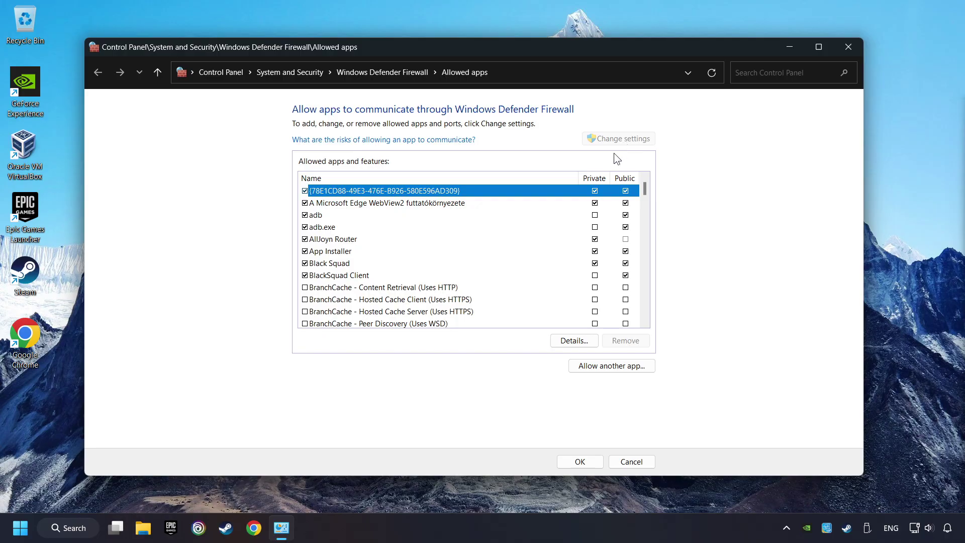
left_click_drag(637, 194, 655, 181)
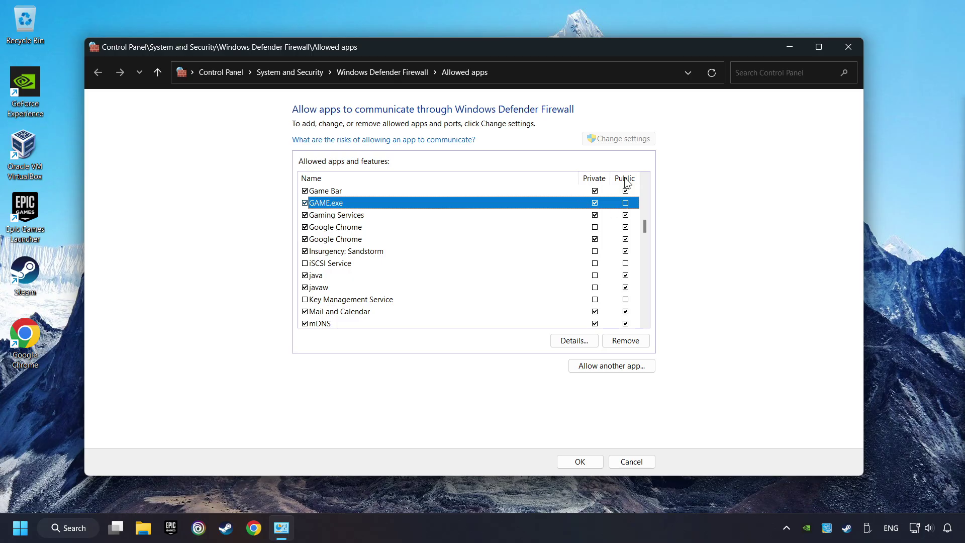
left_click(626, 203)
left_click(580, 462)
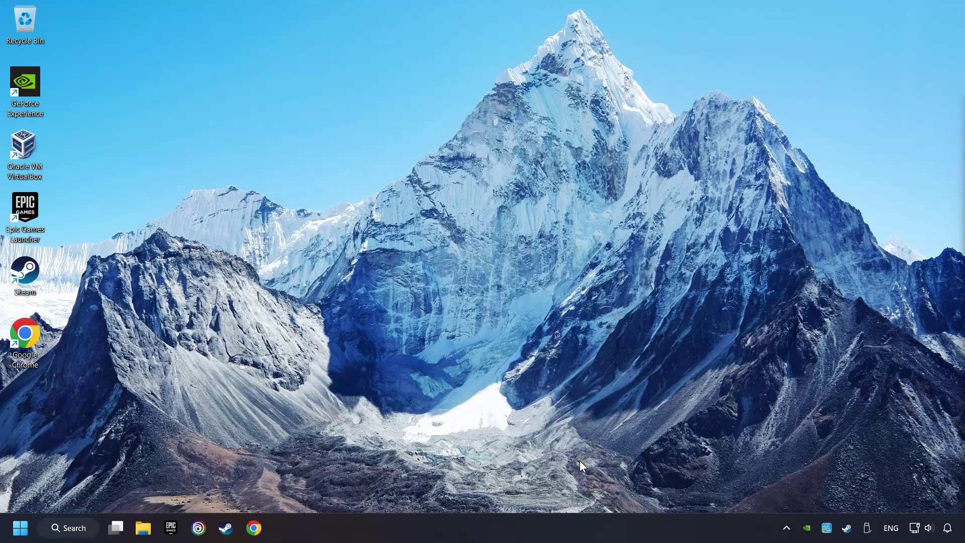
Run sfc /scannow in an administrator Command Prompt, then open the Start power options.
left_click(79, 528)
type("c")
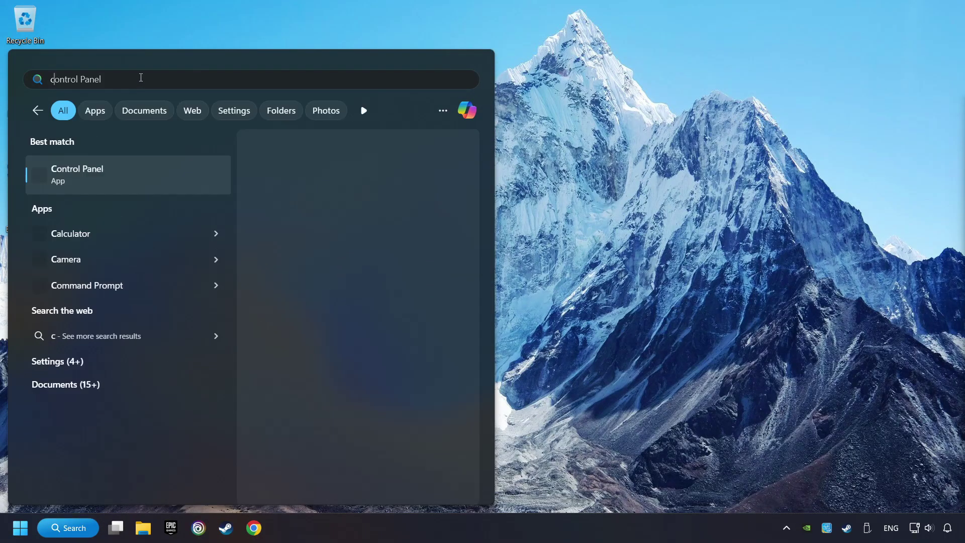
type("md")
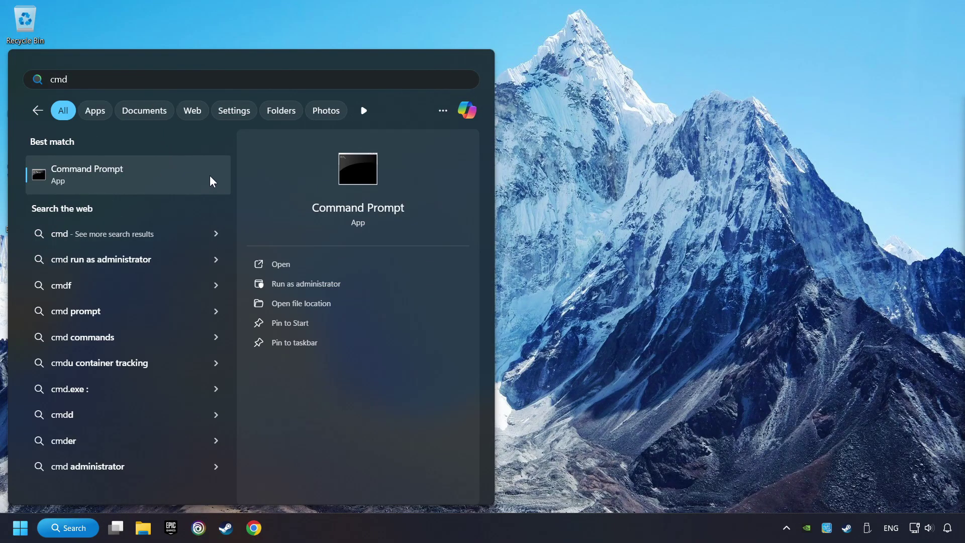
right_click(199, 174)
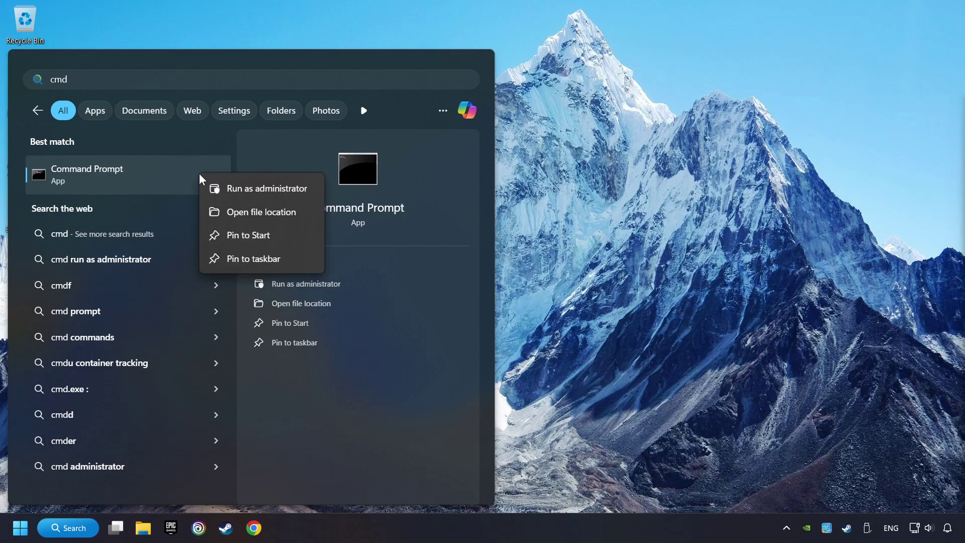
left_click(257, 189)
left_click_drag(253, 89, 365, 114)
type("sfc /scannow")
key("Return")
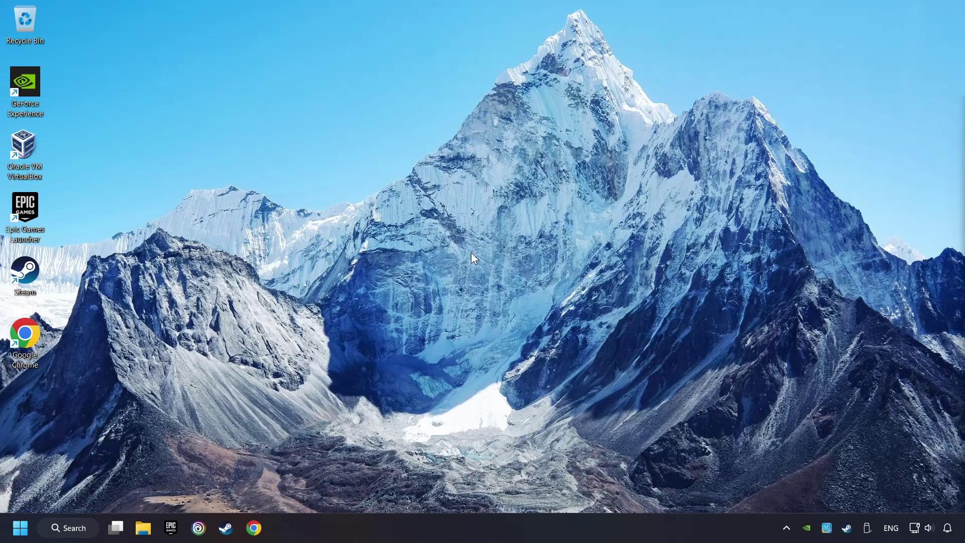
left_click(20, 520)
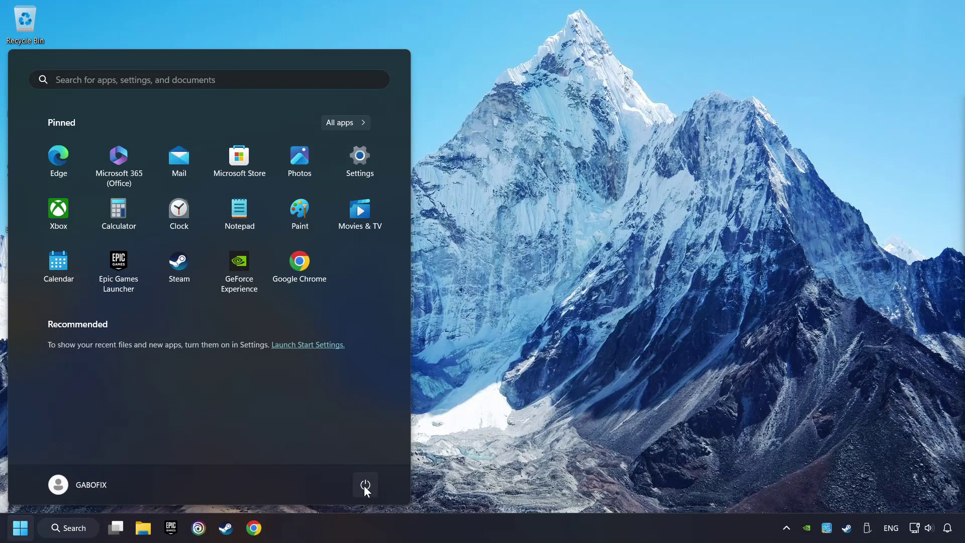